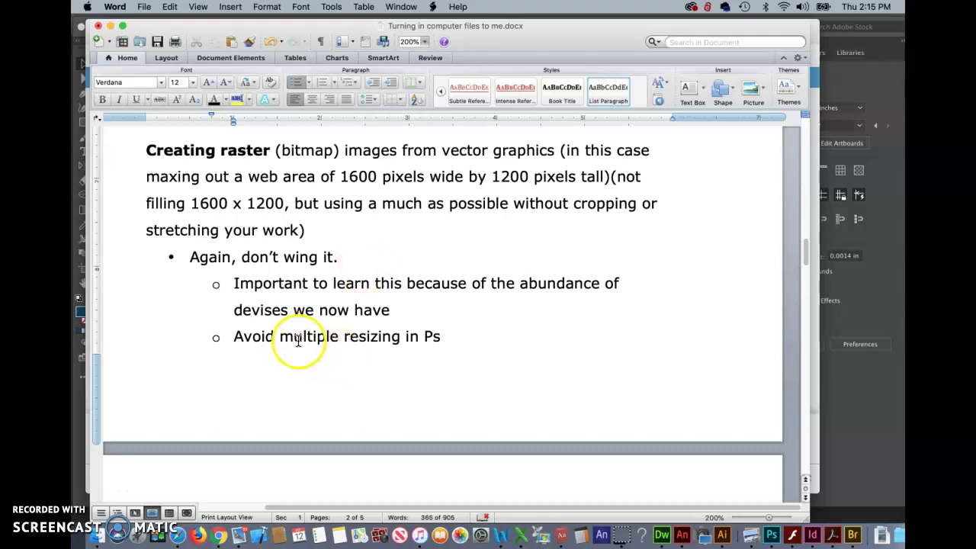
Leave the Word raster-image notes after 'Avoid multiple resizing in Ps' and switch to the Chrome design gallery
left_click(453, 336)
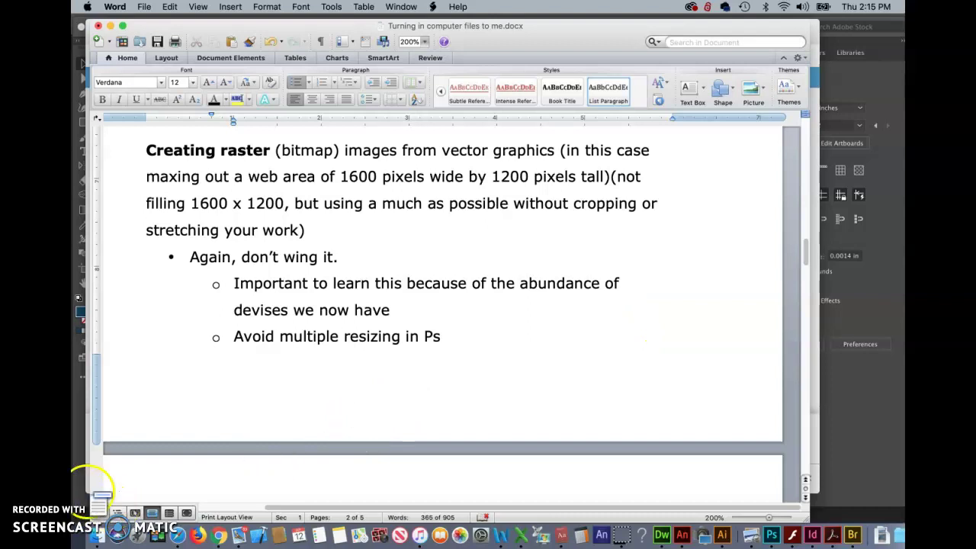
key("super+Tab")
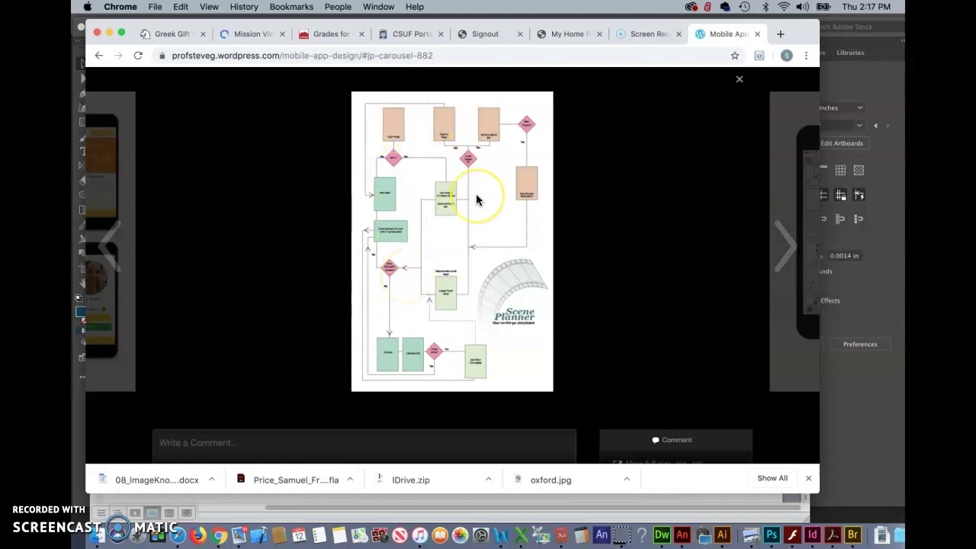
Browse the gallery from the flowchart and phone mockups to the UX flow chart, then return to Word
left_click(791, 249)
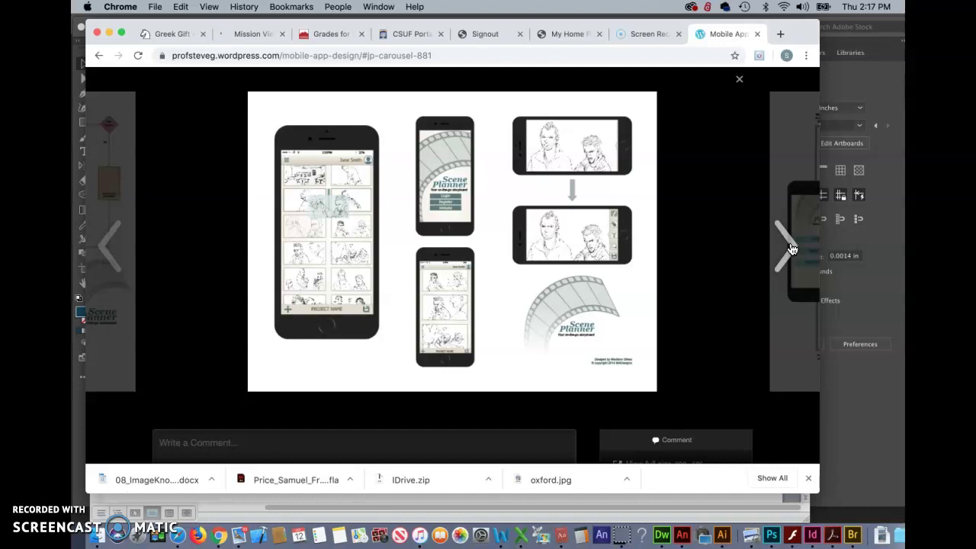
left_click(109, 242)
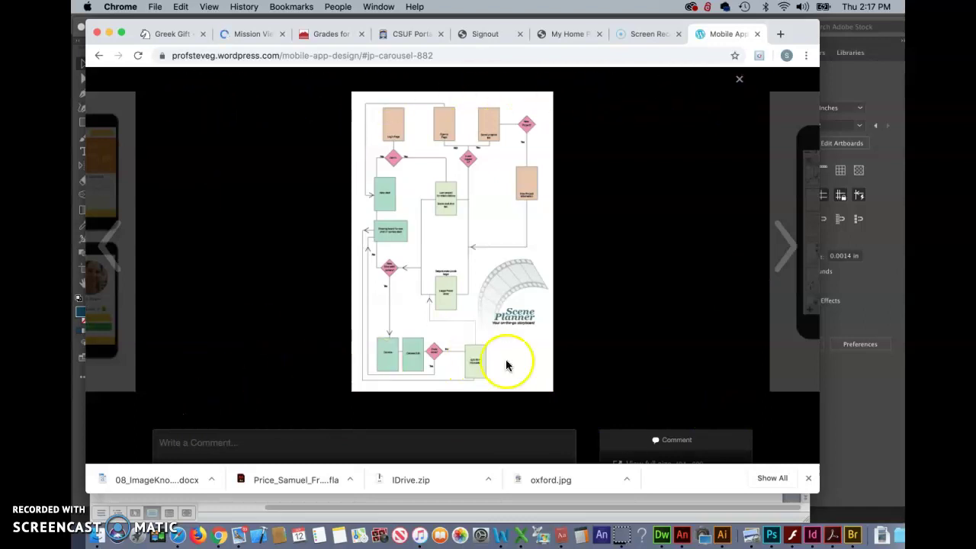
left_click(790, 246)
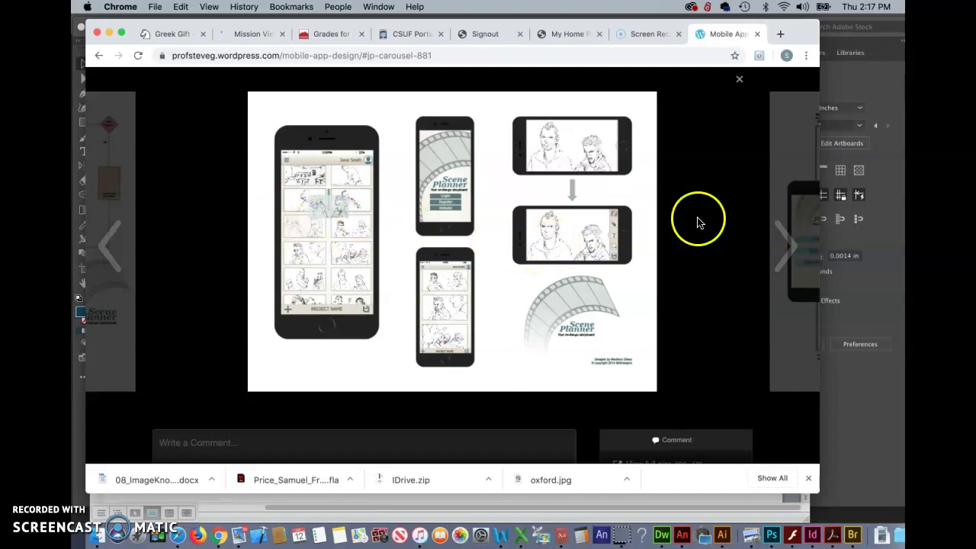
left_click(788, 244)
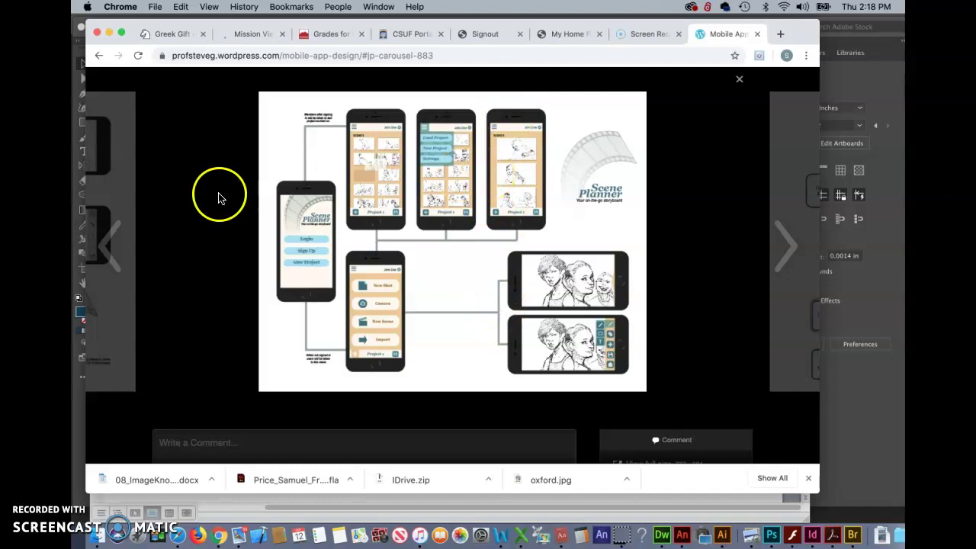
left_click(110, 247)
left_click(790, 248)
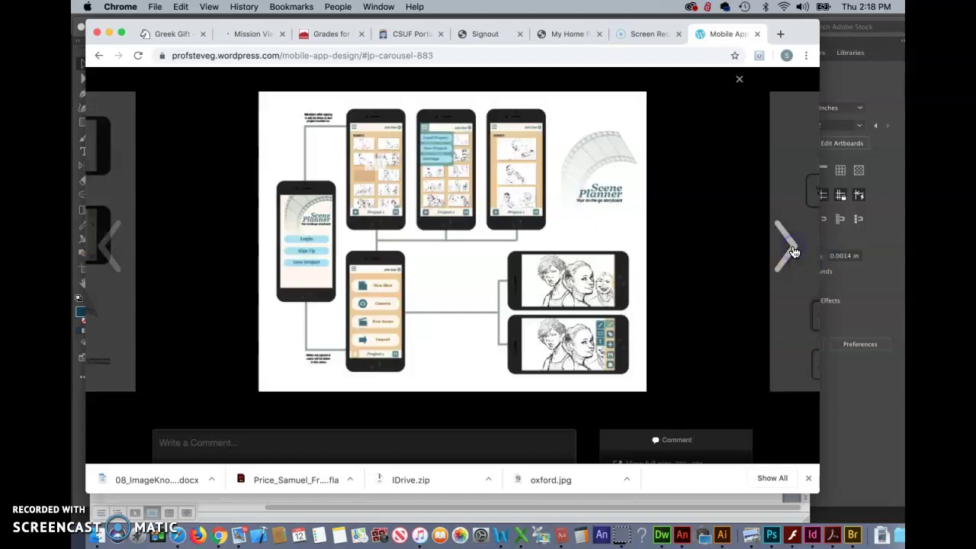
left_click(793, 251)
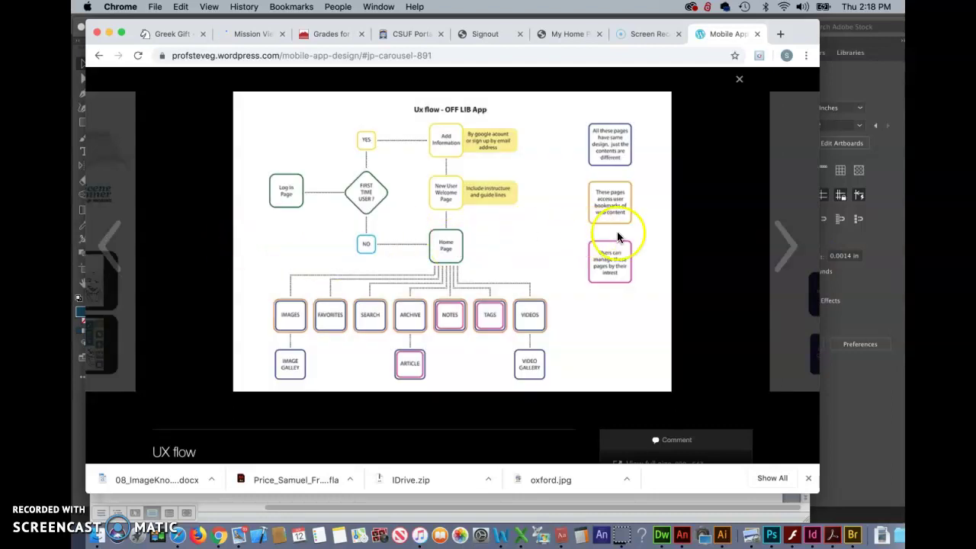
left_click(98, 502)
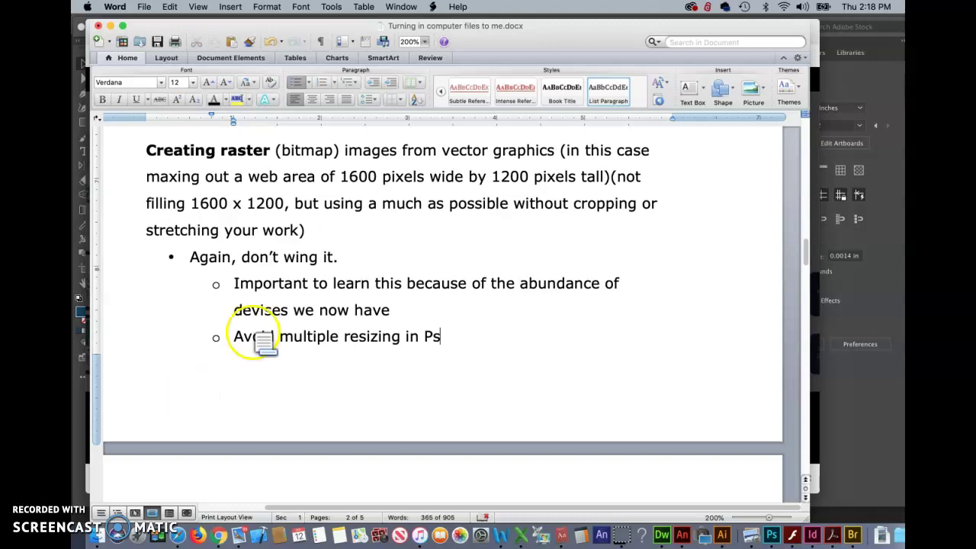
Scroll the Word bullet list down to the Save As steps, then bring up the Alaska poster in Illustrator
left_click(283, 312)
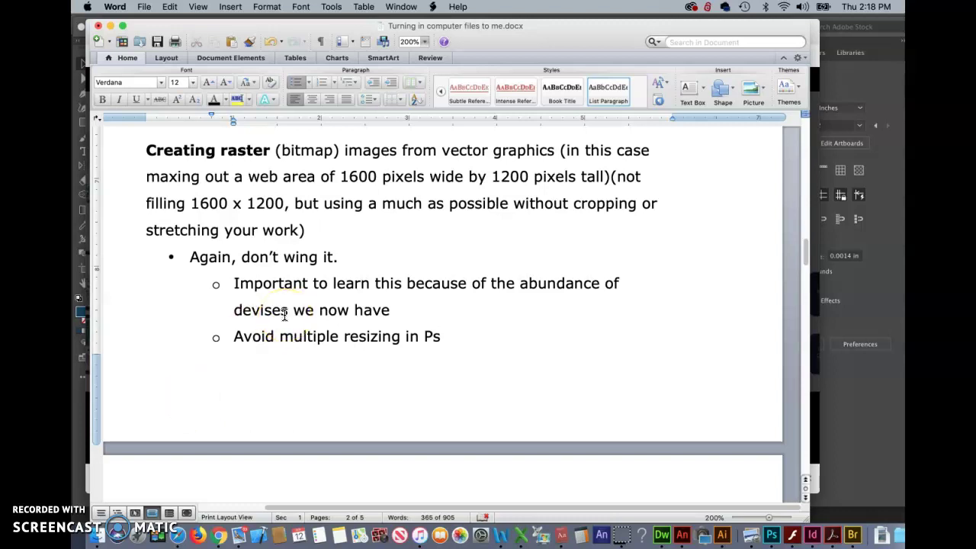
left_click(100, 497)
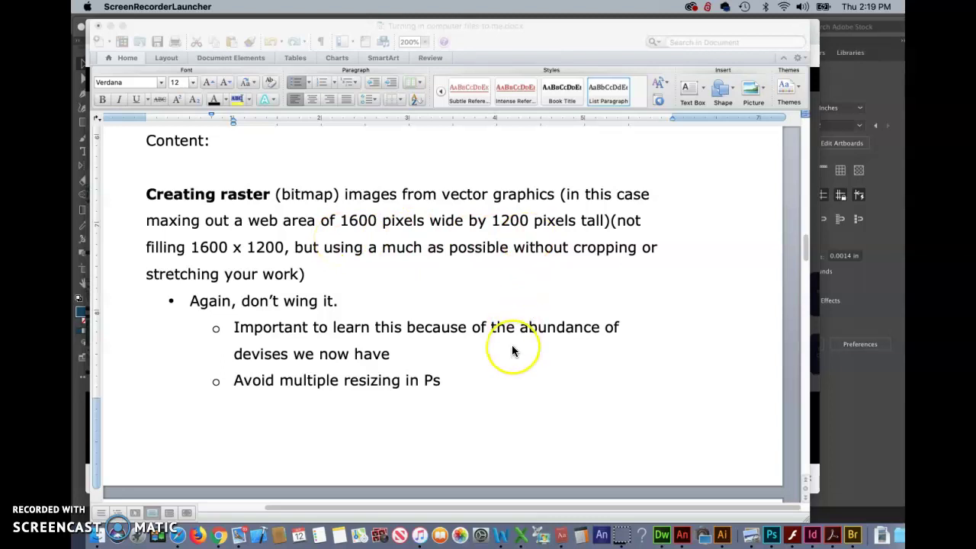
scroll(512, 346, "down", 1)
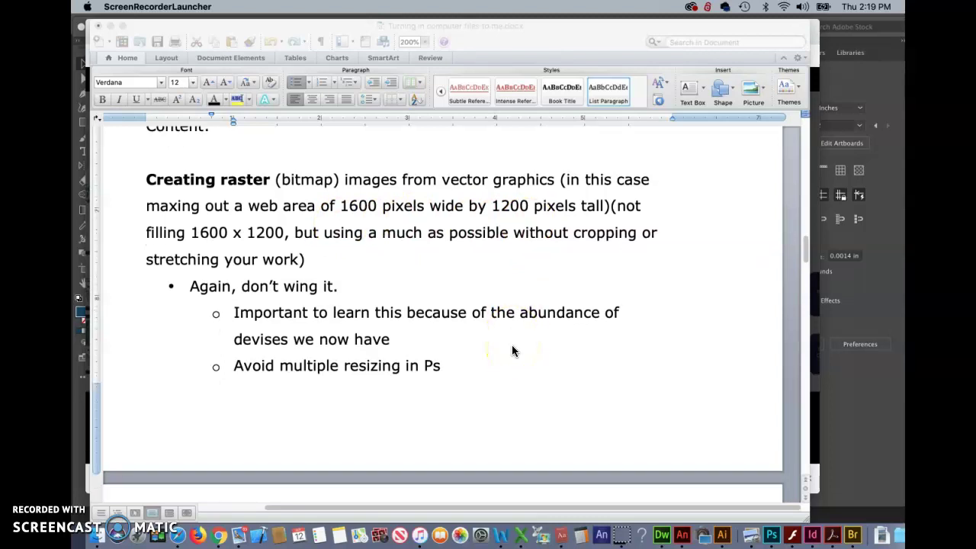
scroll(512, 346, "down", 2)
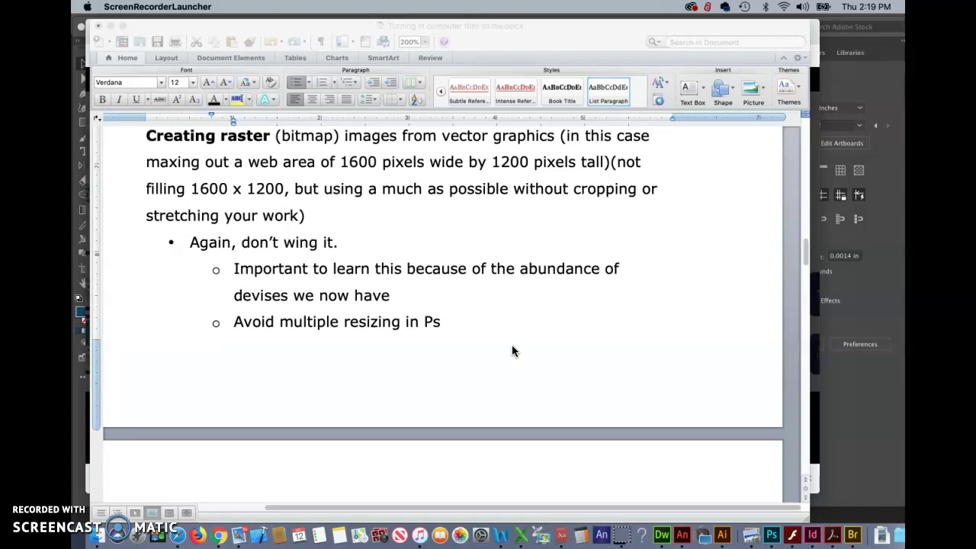
scroll(511, 349, "down", 6)
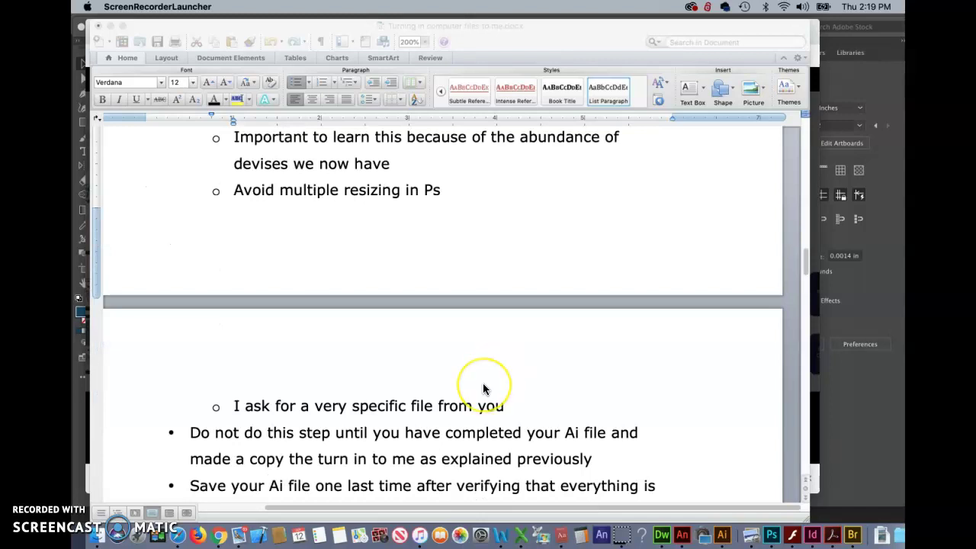
scroll(483, 387, "down", 5)
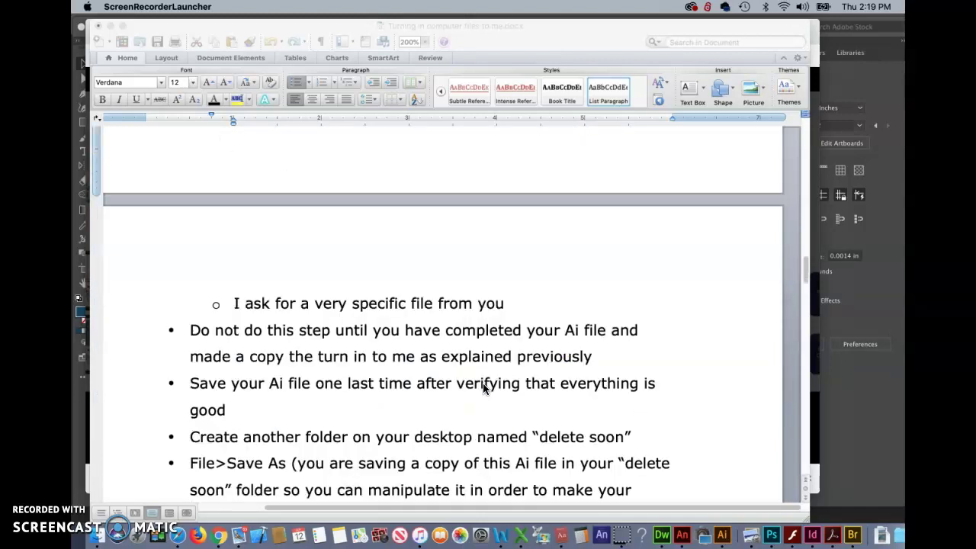
scroll(484, 387, "down", 2)
scroll(305, 305, "up", 3)
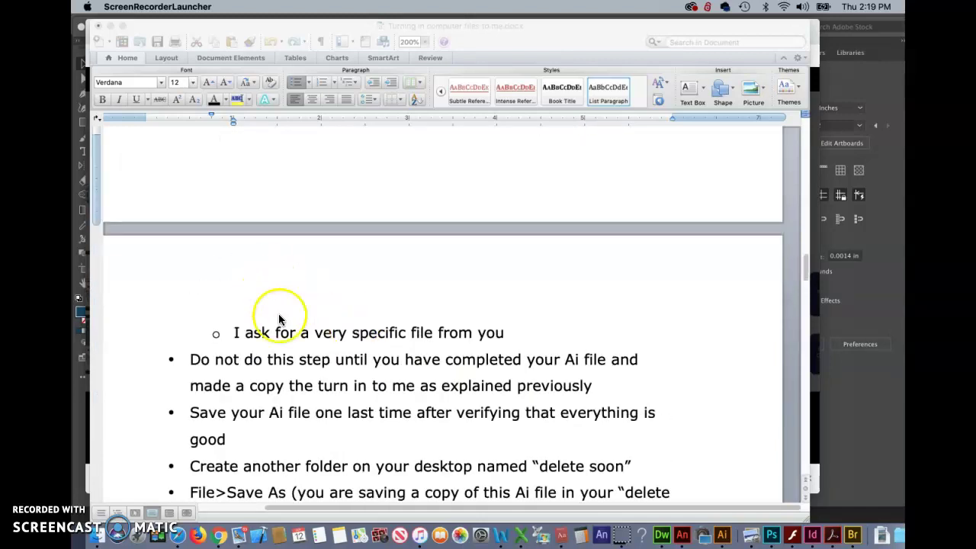
scroll(459, 357, "down", 1)
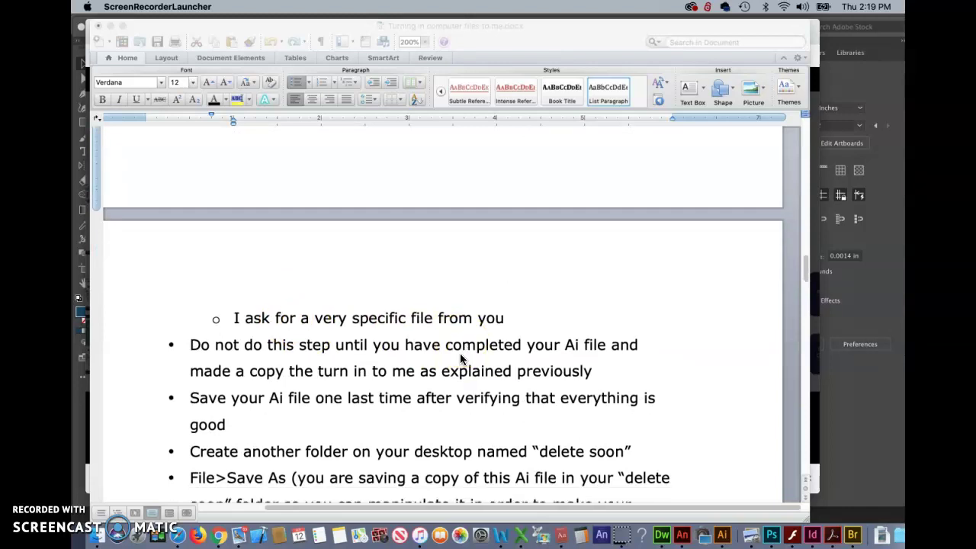
scroll(459, 357, "down", 5)
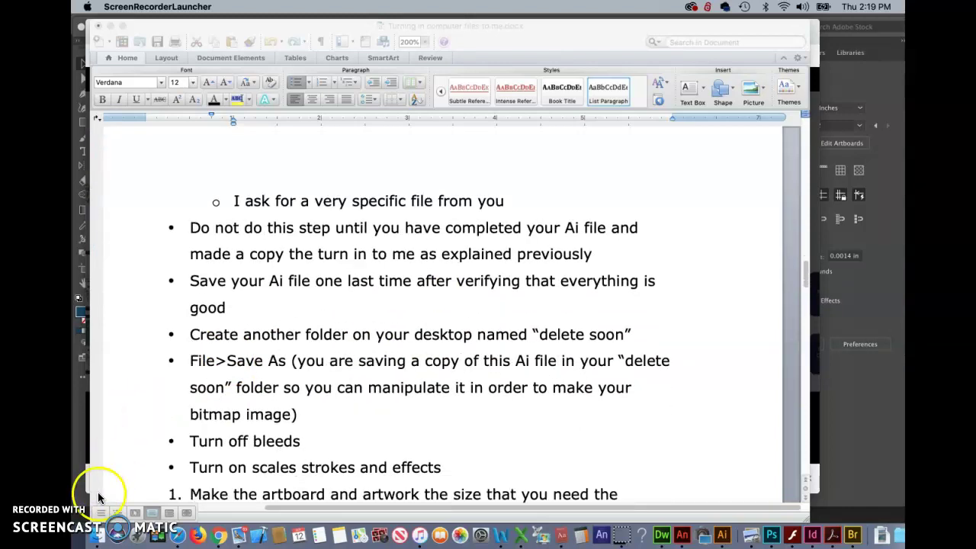
scroll(395, 174, "down", 1)
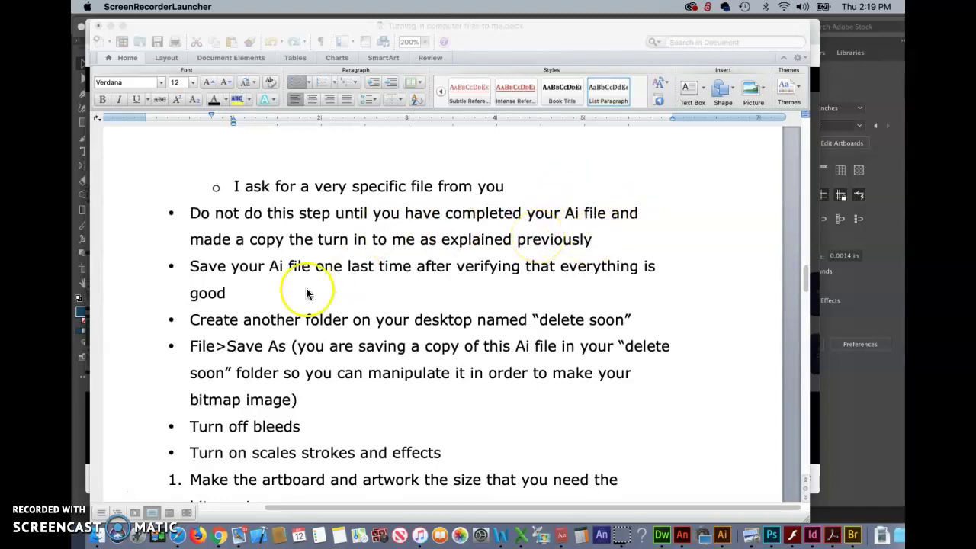
left_click(102, 488)
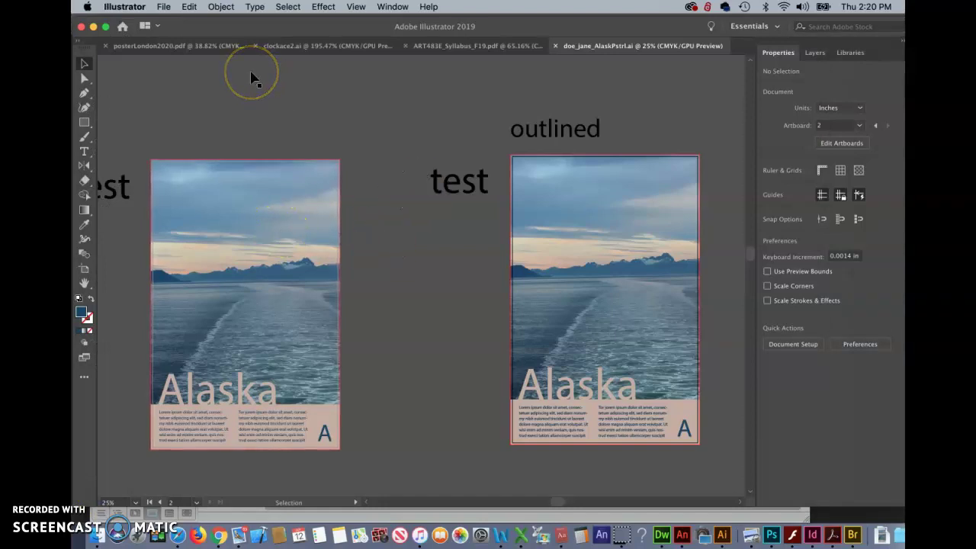
Check the 'delete soon' desktop folder beside 'turn in to steve' in Finder, then return to Illustrator
left_click(163, 9)
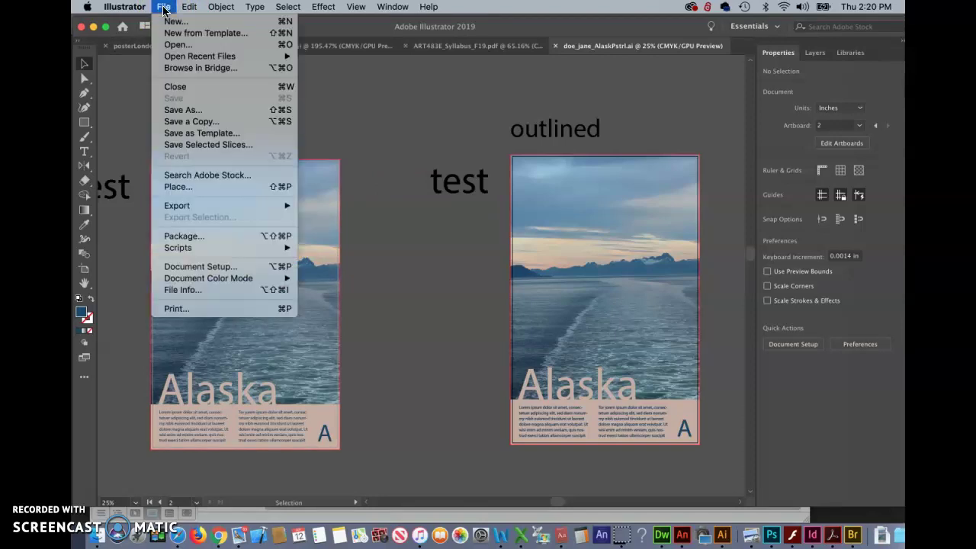
left_click(175, 97)
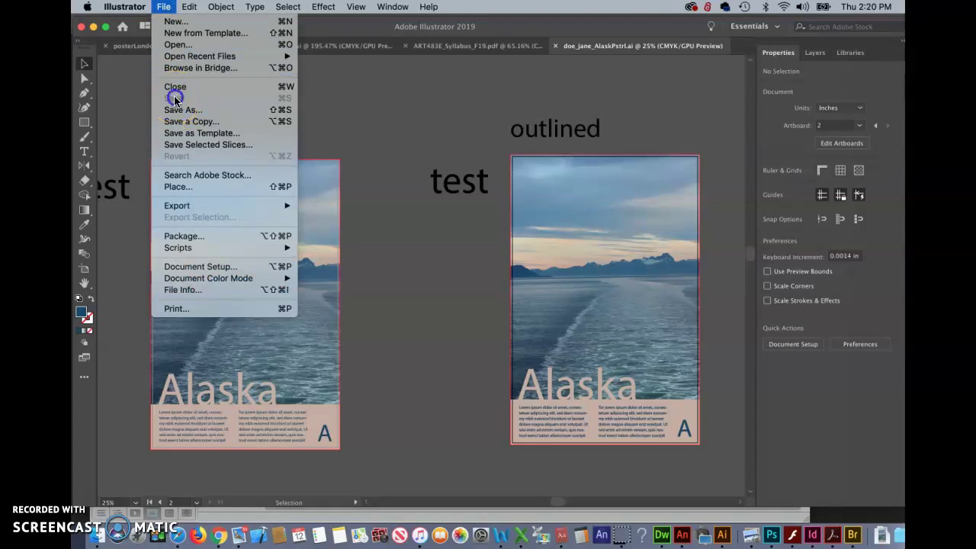
left_click(79, 537)
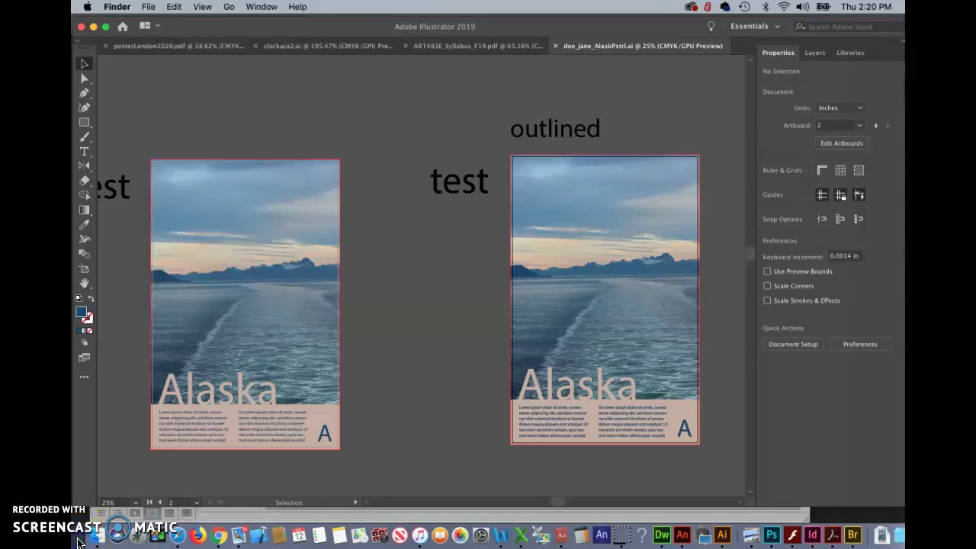
left_click(126, 507)
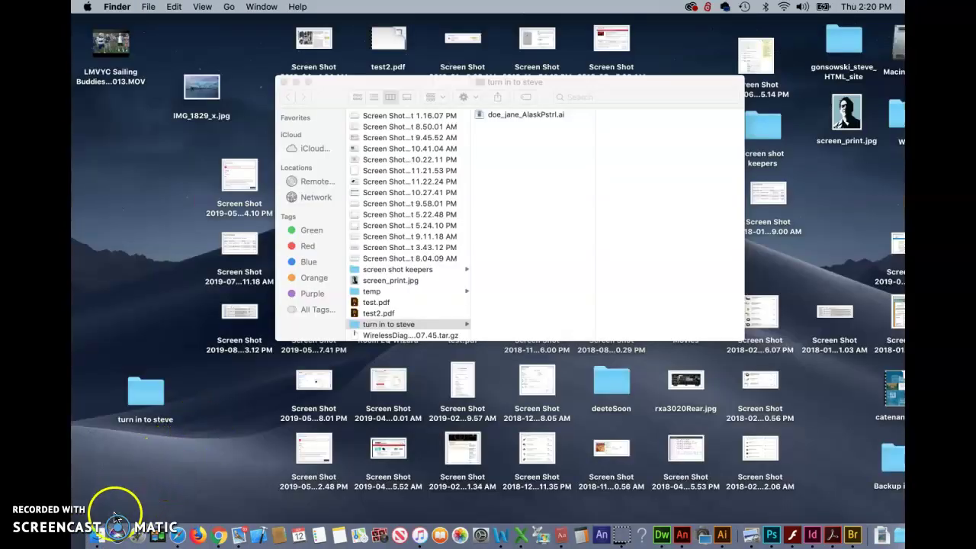
left_click(202, 421)
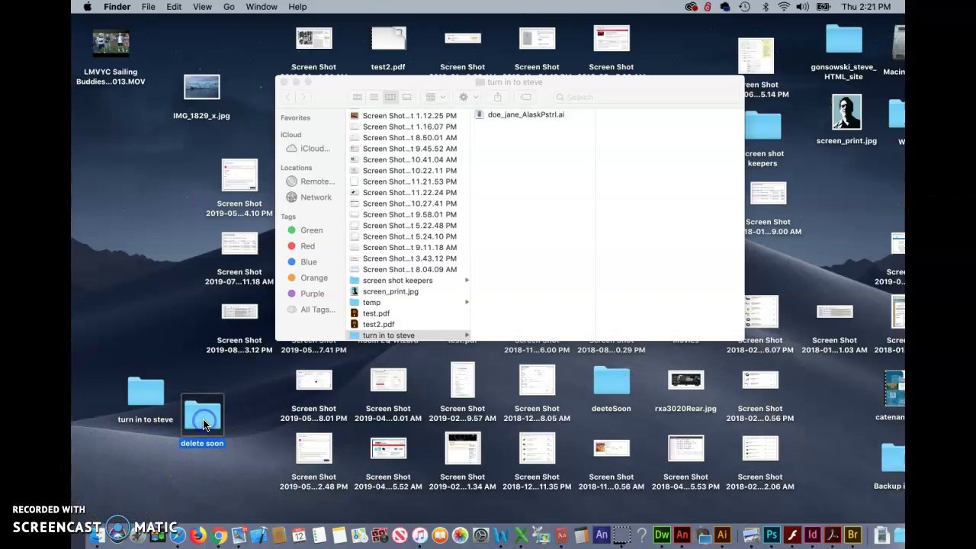
left_click(723, 535)
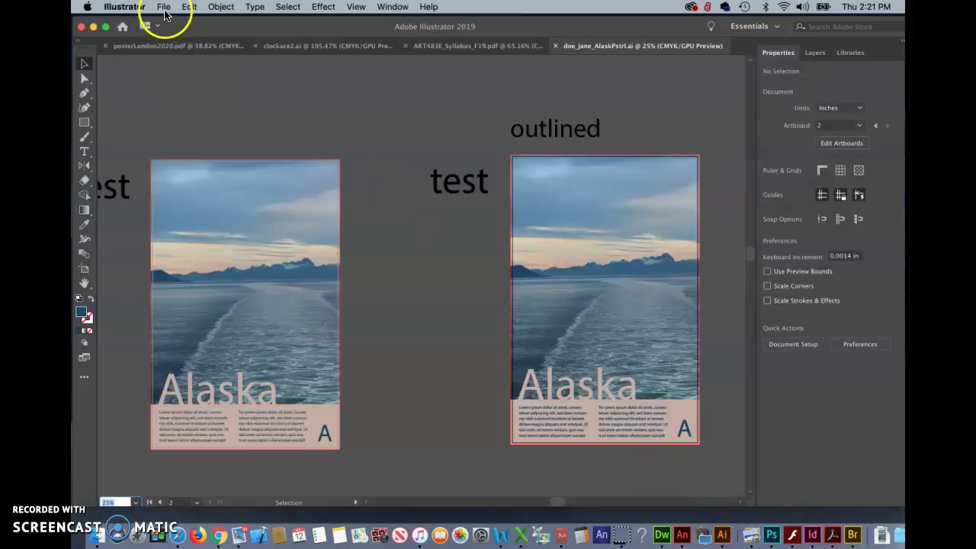
Save a copy of the poster as '_forRASTER.ai' in the 'delete soon' folder with default Illustrator options
left_click(163, 9)
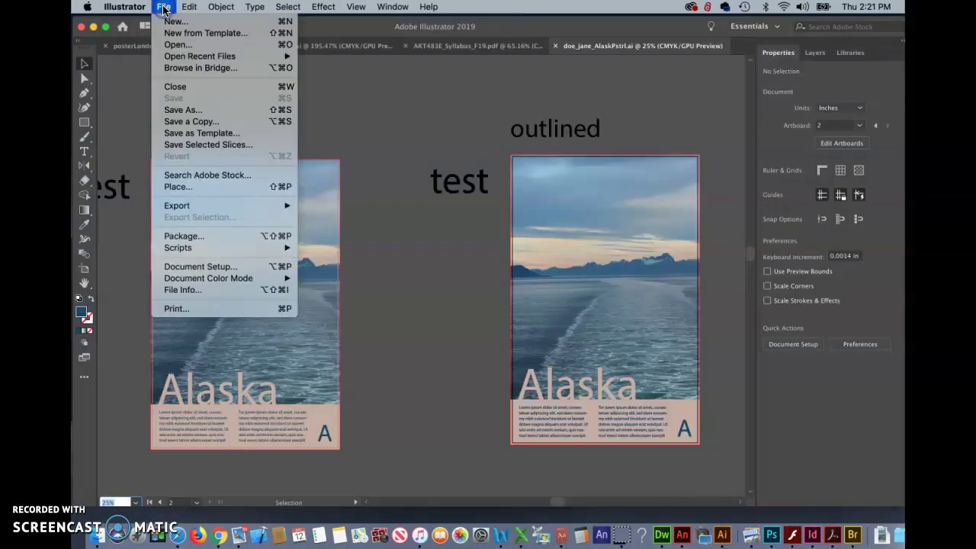
left_click(183, 111)
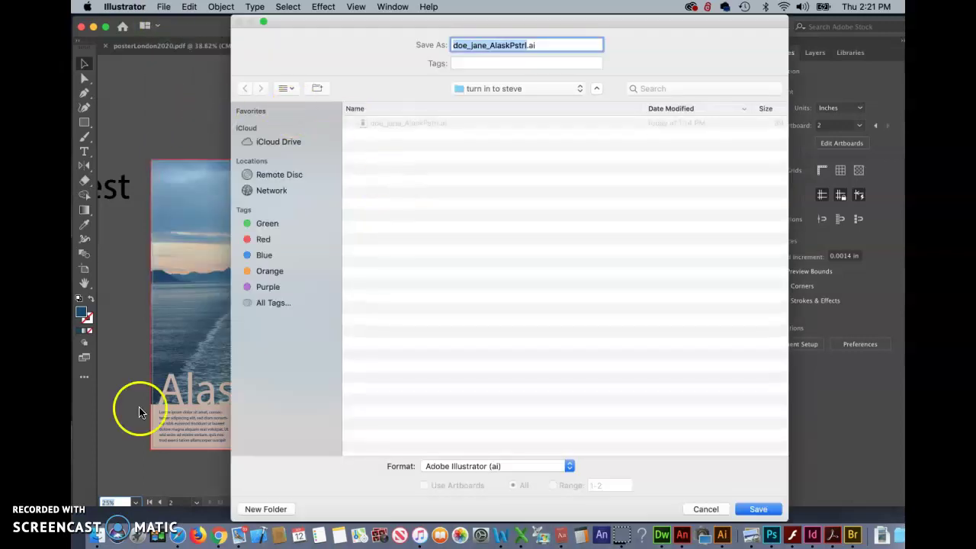
left_click(103, 495)
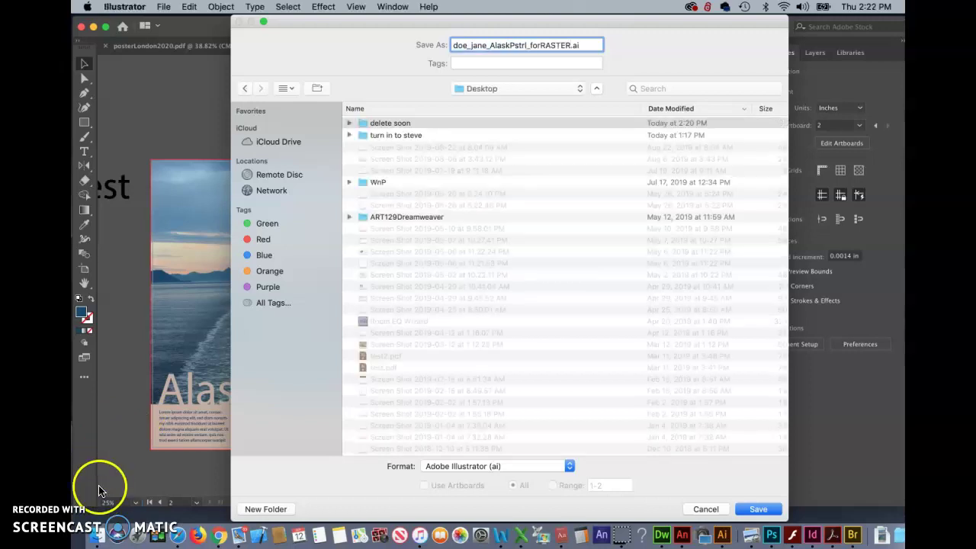
left_click(98, 488)
left_click(520, 46)
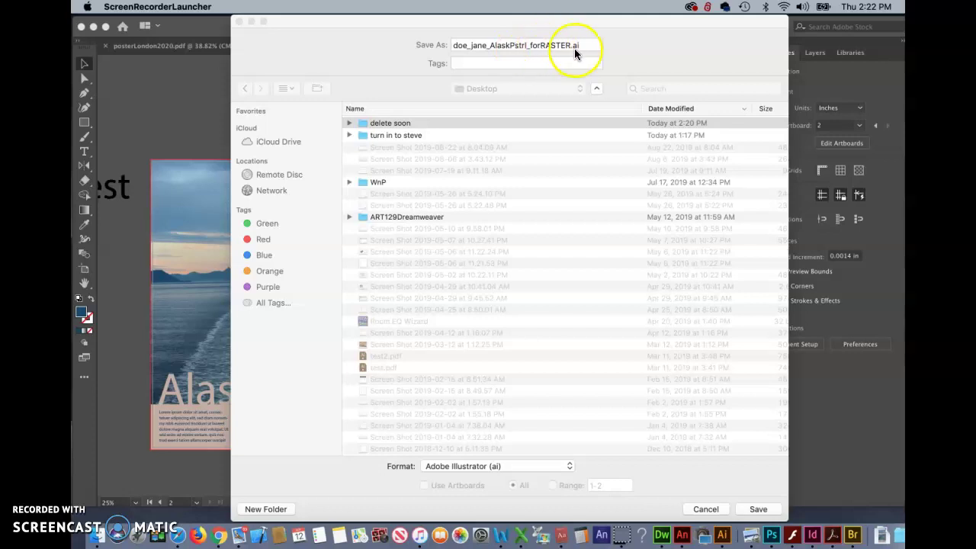
left_click(762, 509)
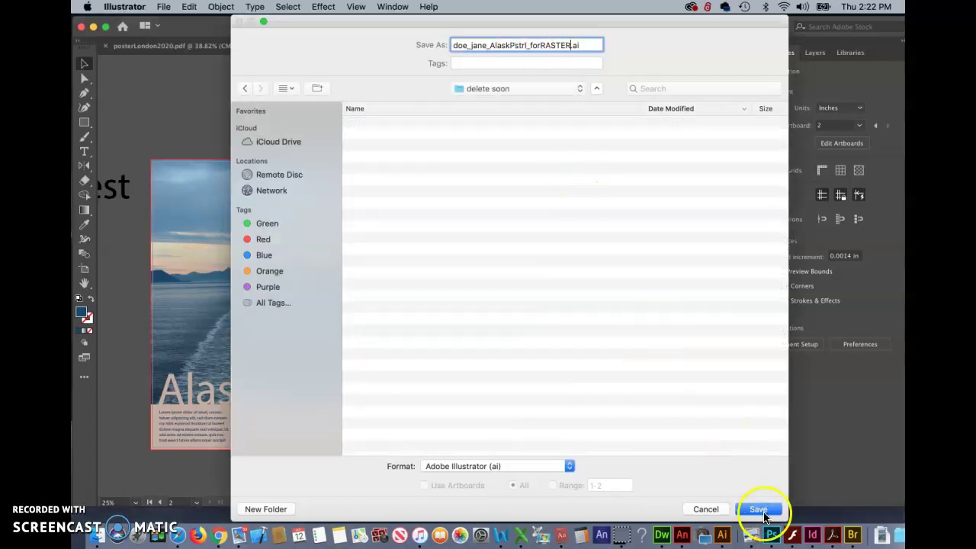
left_click(764, 510)
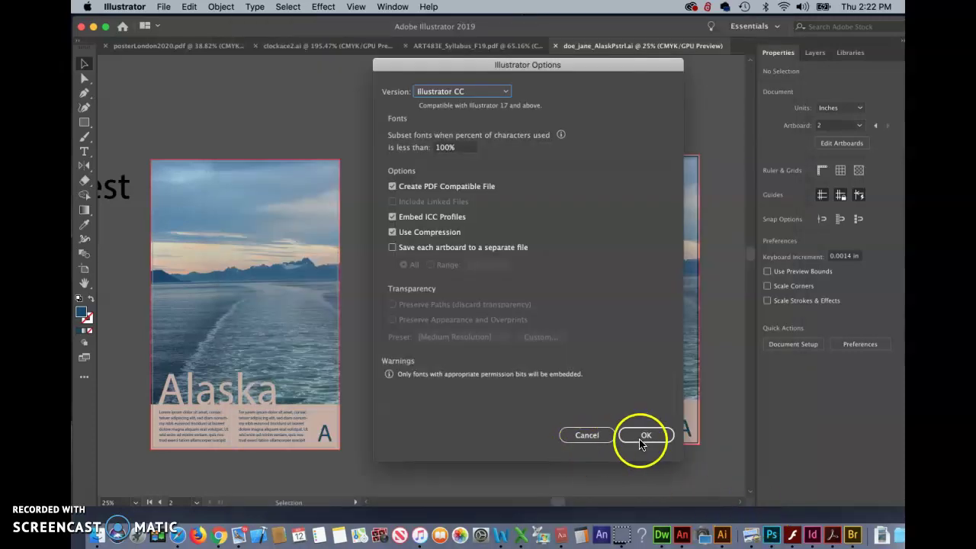
left_click(646, 434)
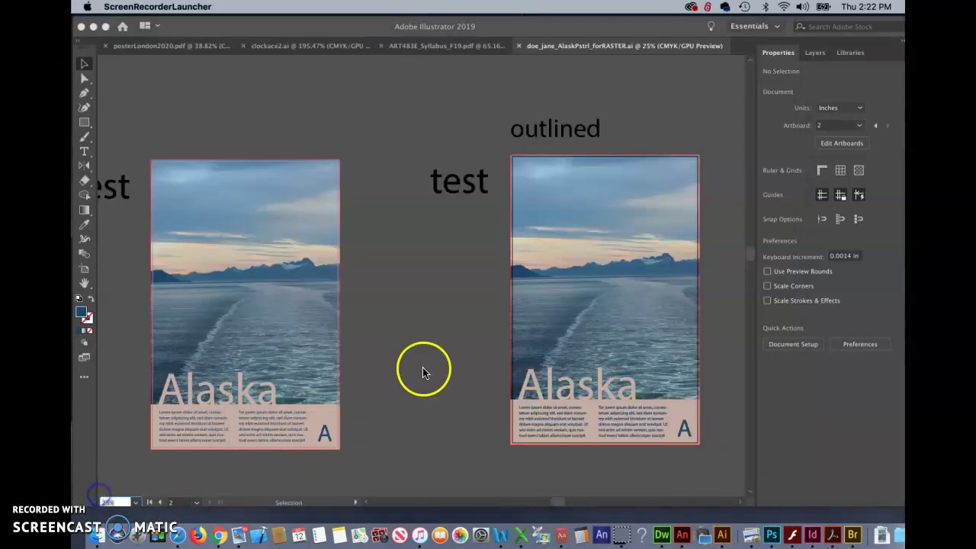
Delete the extra, slightly larger right-hand artboard
scroll(431, 374, "left", 5)
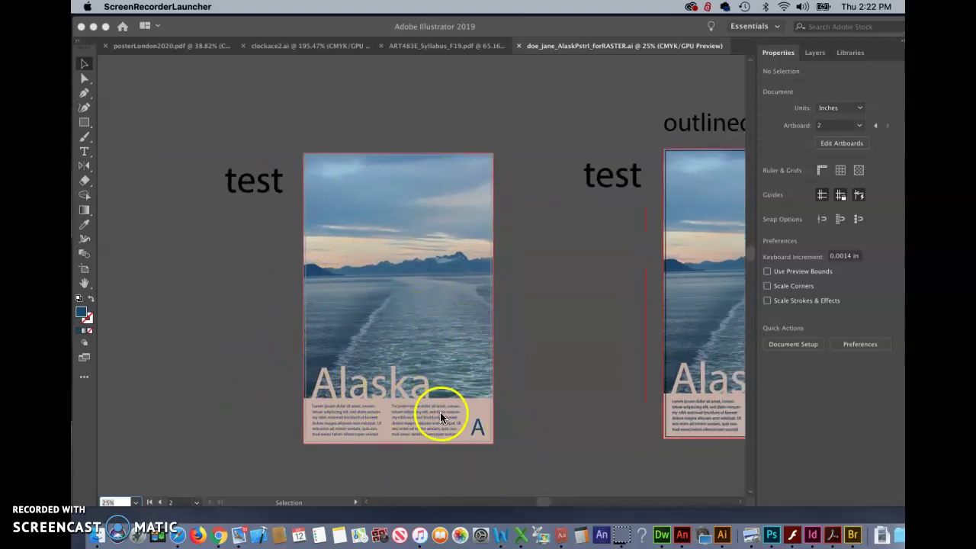
scroll(560, 401, "down", 3)
scroll(560, 400, "right", 4)
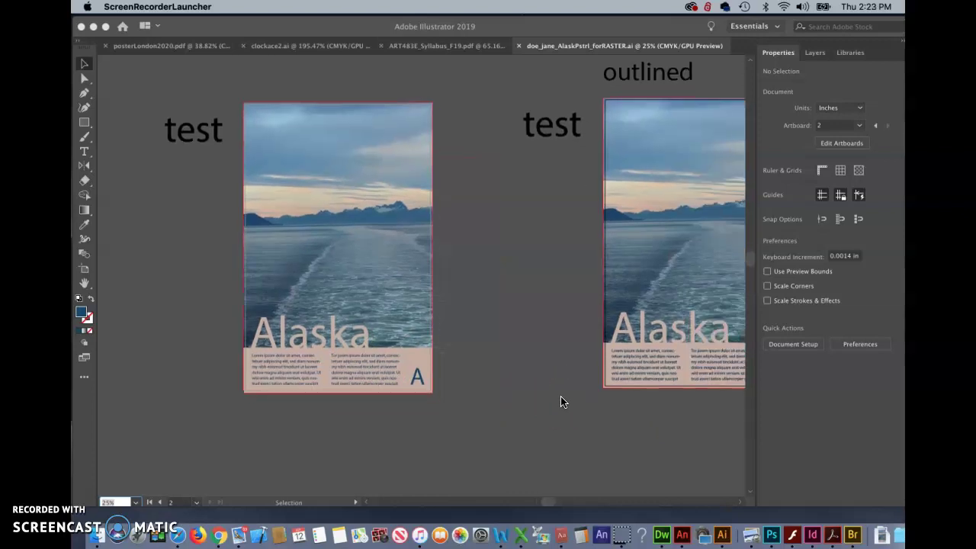
scroll(561, 402, "right", 4)
scroll(561, 401, "up", 1)
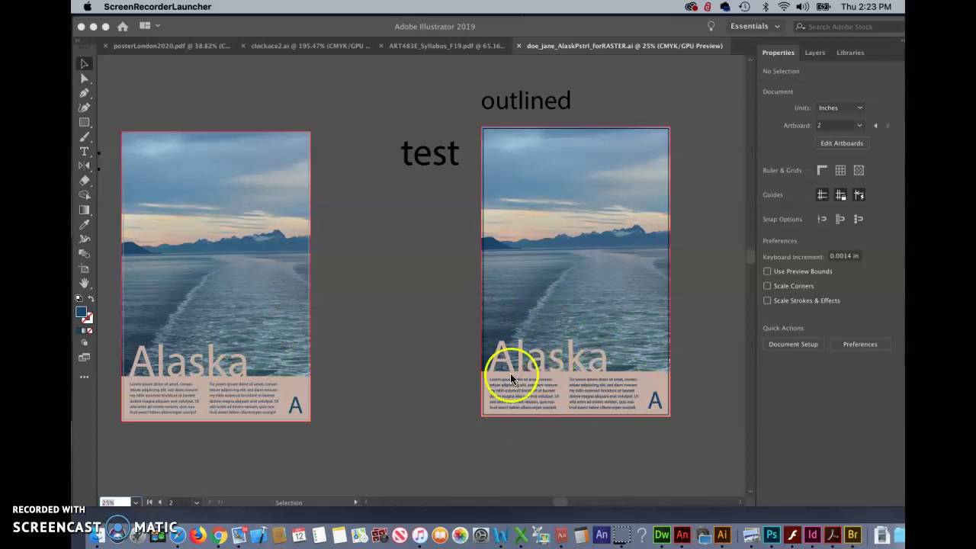
left_click(82, 273)
left_click(82, 273)
left_click(580, 222)
key("super+z")
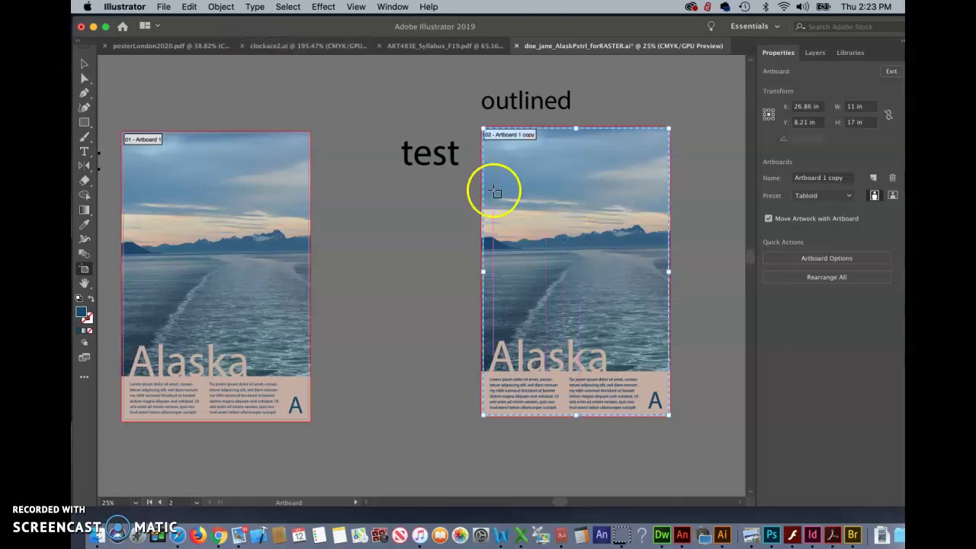
Delete the outlined poster copy and the stray test text, then return to the Word notes
left_click(84, 65)
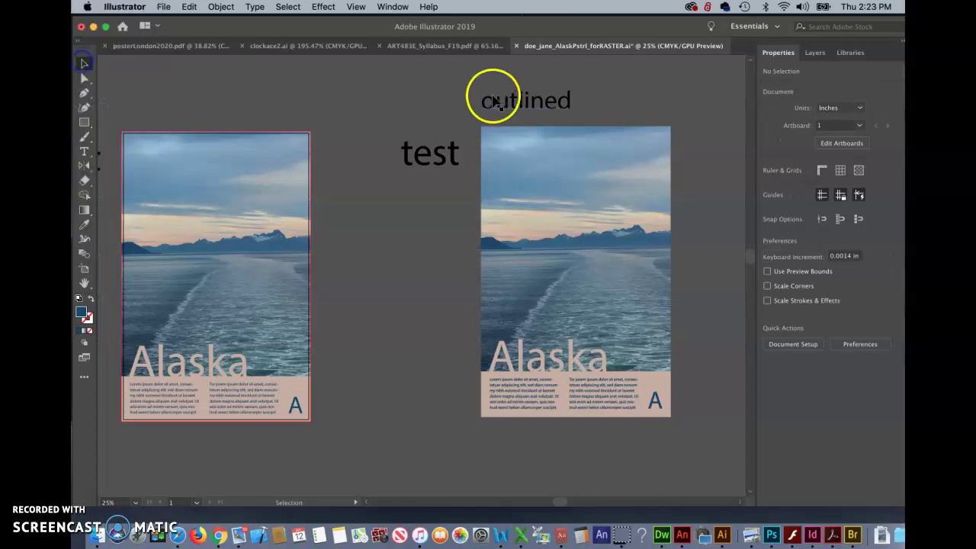
left_click(394, 76)
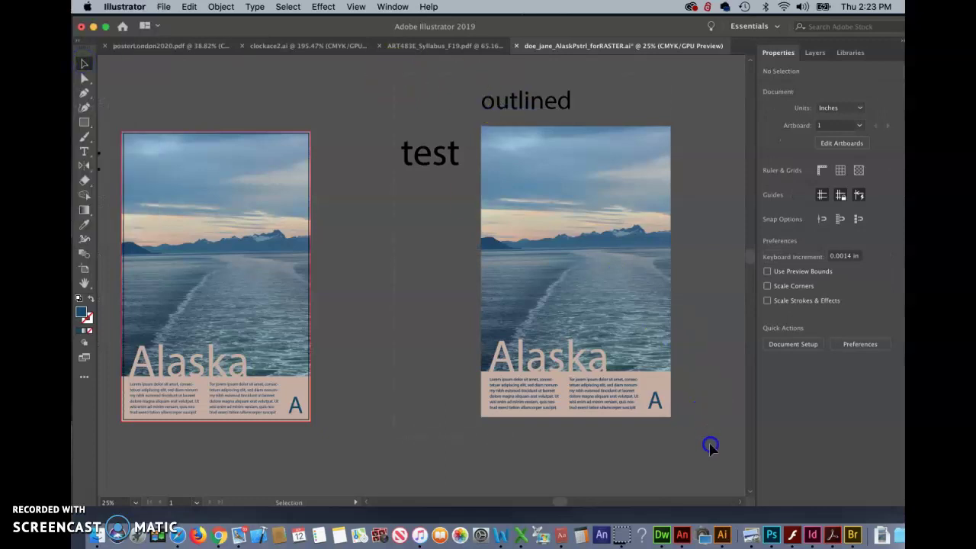
key("super+z")
key("super+z")
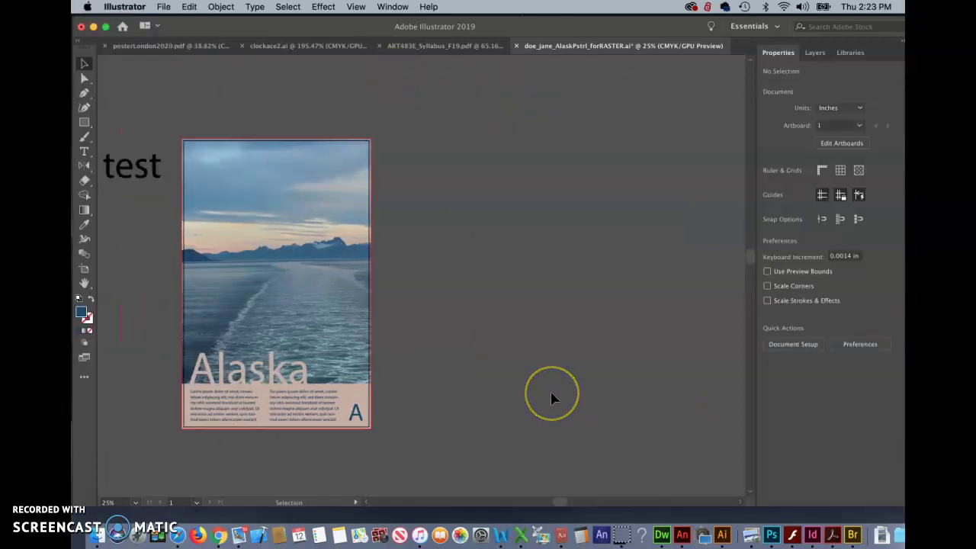
key("super+z")
left_click(234, 183)
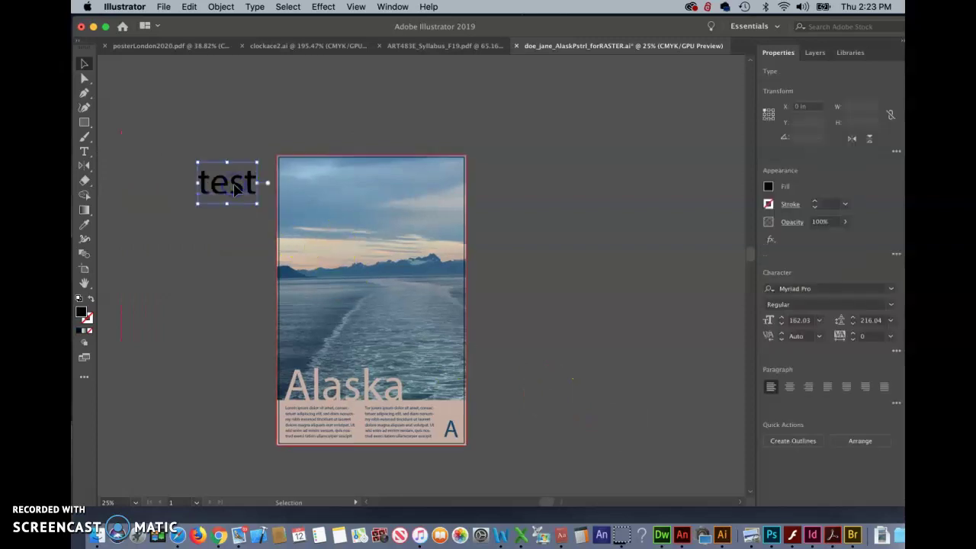
key("Delete")
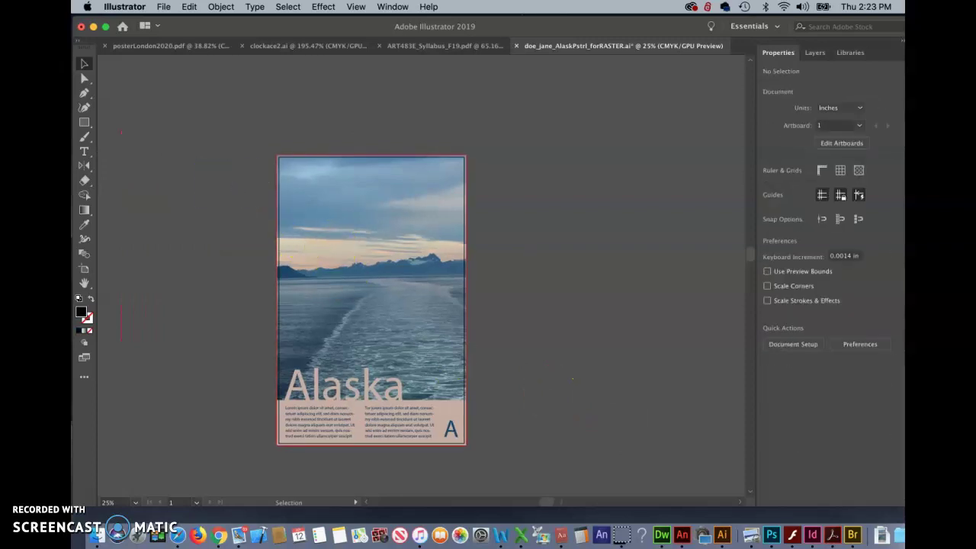
left_click(97, 499)
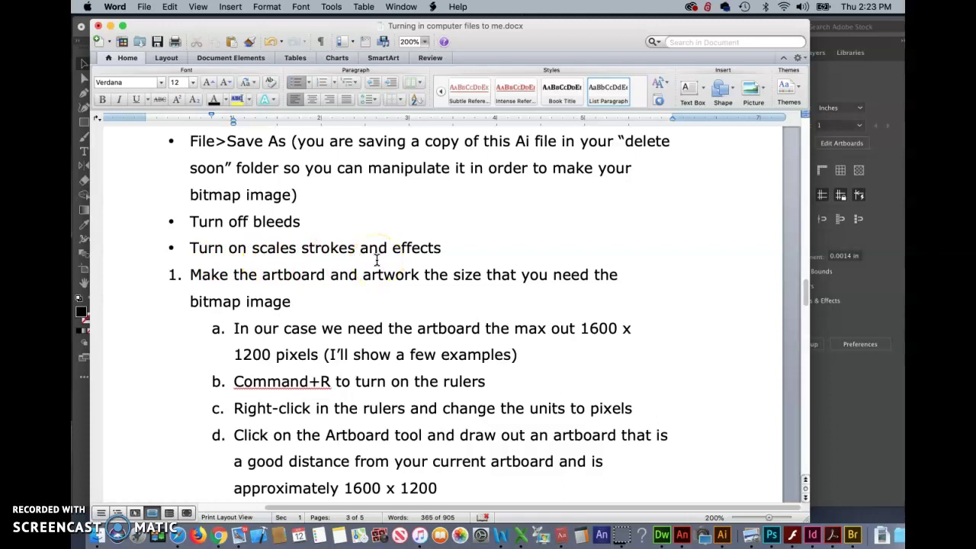
Go back to the single-artboard forRASTER poster in Illustrator after reading the bleed and artboard steps
left_click(722, 535)
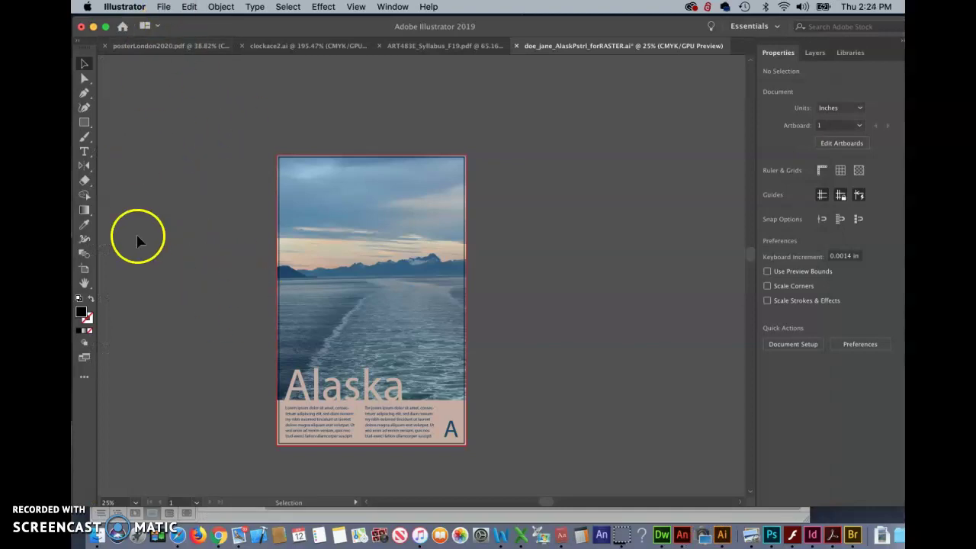
Zoom to about 126% on the artboard's top-left corner to see the sky photo's bleed
left_click(84, 283)
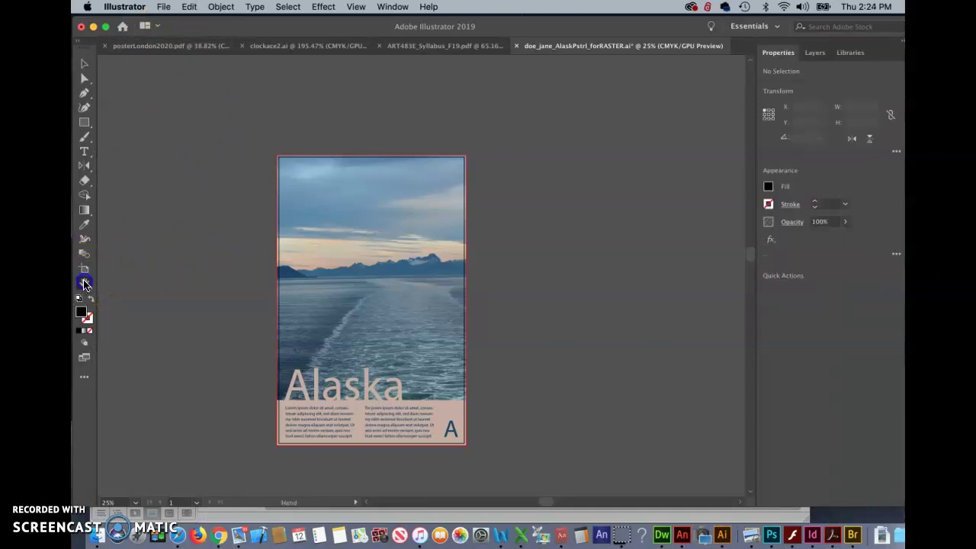
left_click(127, 287)
left_click_drag(250, 127, 533, 435)
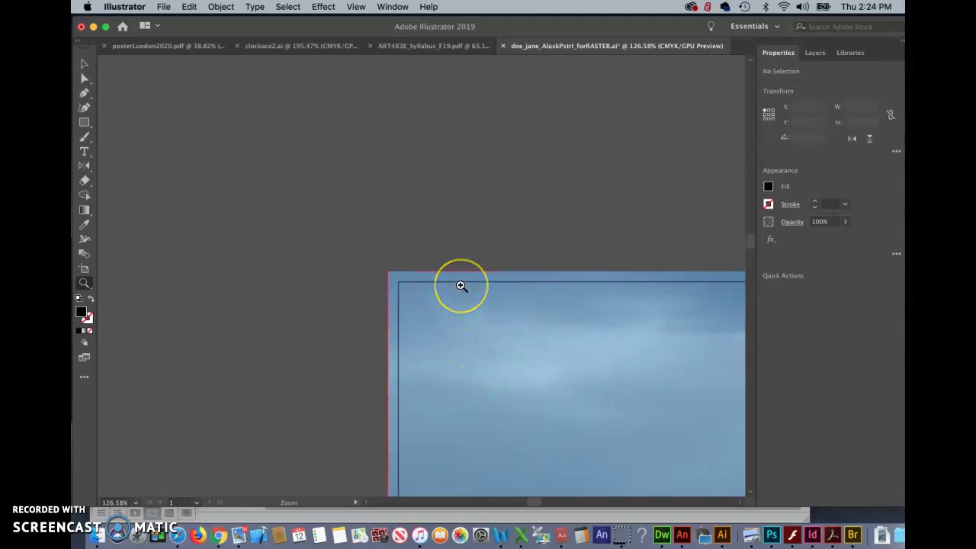
mouse_move(456, 274)
left_mouse_down()
mouse_move(463, 270)
mouse_move(457, 283)
left_mouse_up()
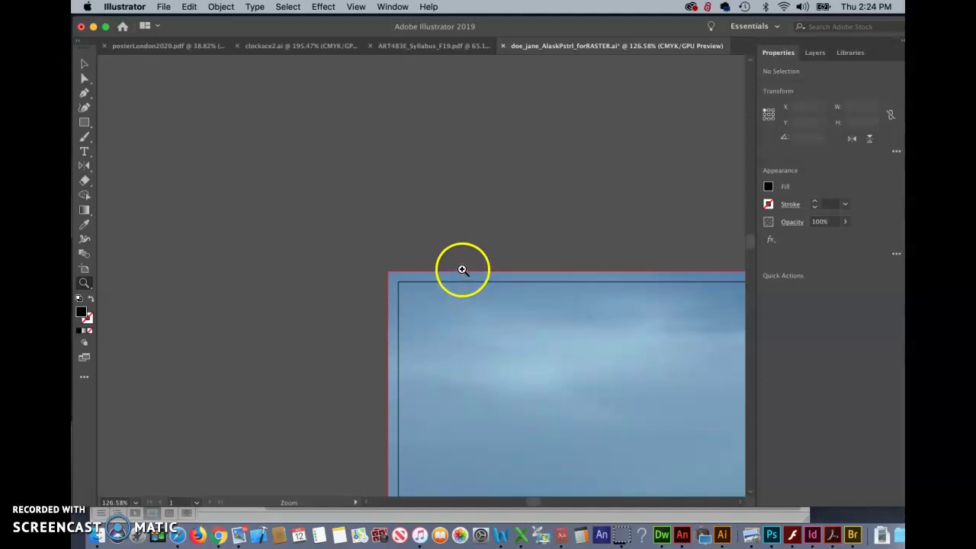
scroll(404, 236, "right", 5)
scroll(404, 235, "down", 2)
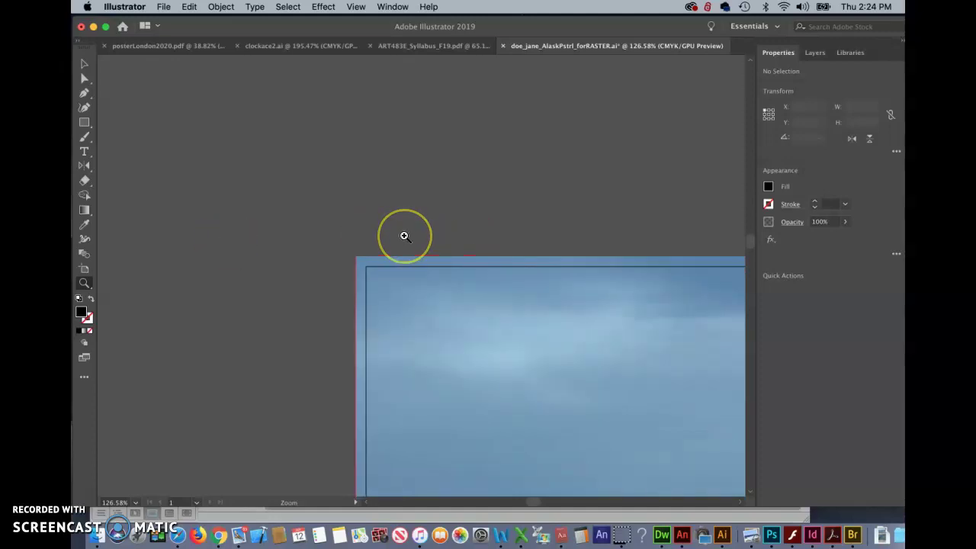
scroll(404, 235, "down", 2)
scroll(404, 236, "right", 2)
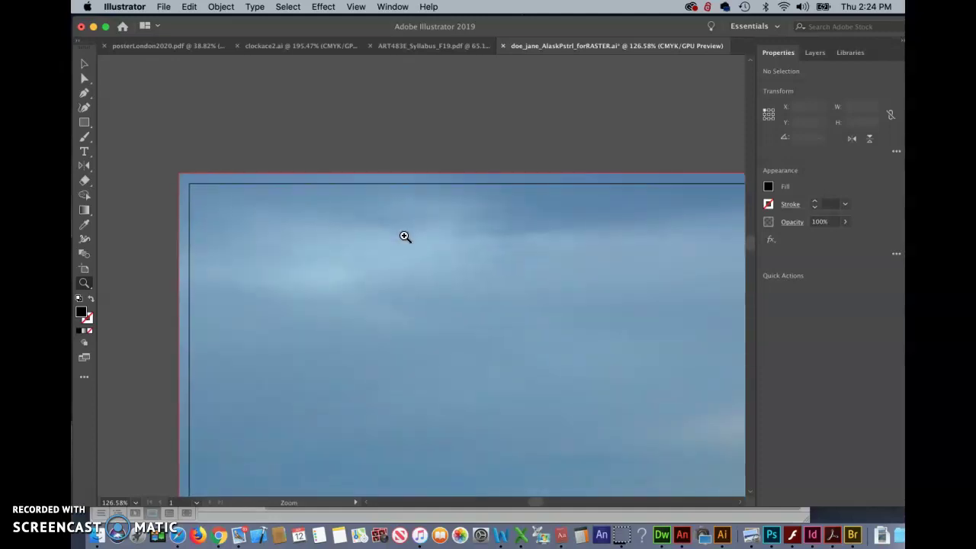
left_click_drag(373, 191, 355, 173)
mouse_move(342, 187)
left_mouse_down()
mouse_move(333, 170)
mouse_move(334, 187)
left_mouse_up()
left_click(163, 7)
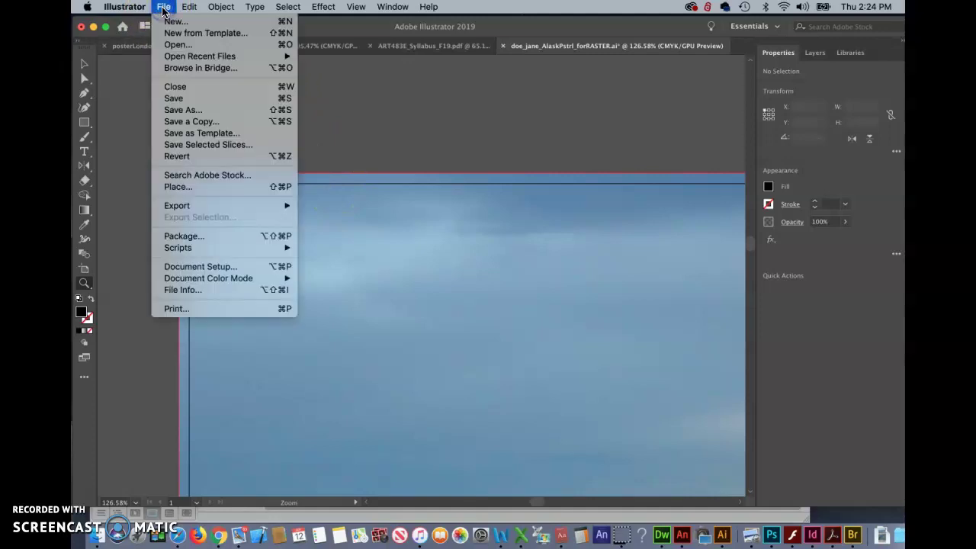
left_click_drag(202, 197, 201, 268)
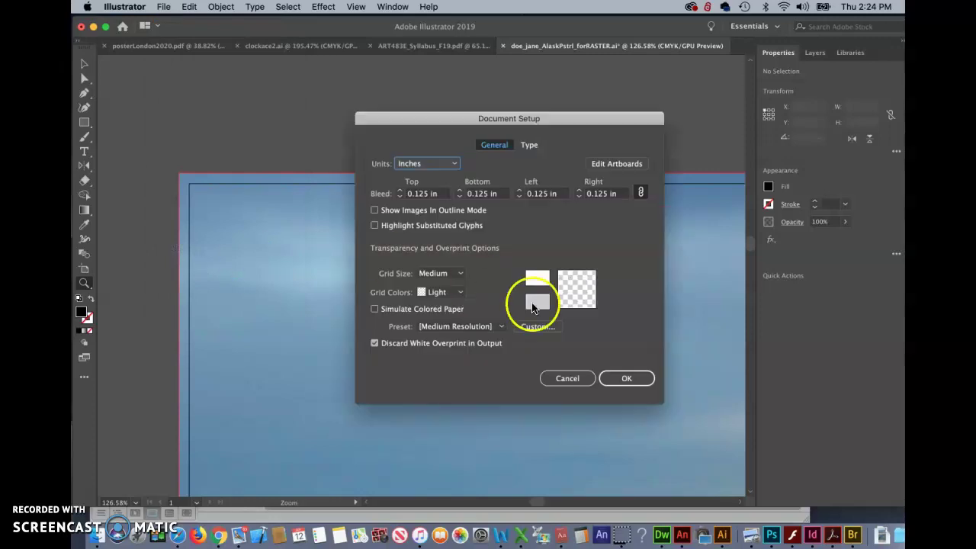
left_click(400, 196)
left_click(421, 195)
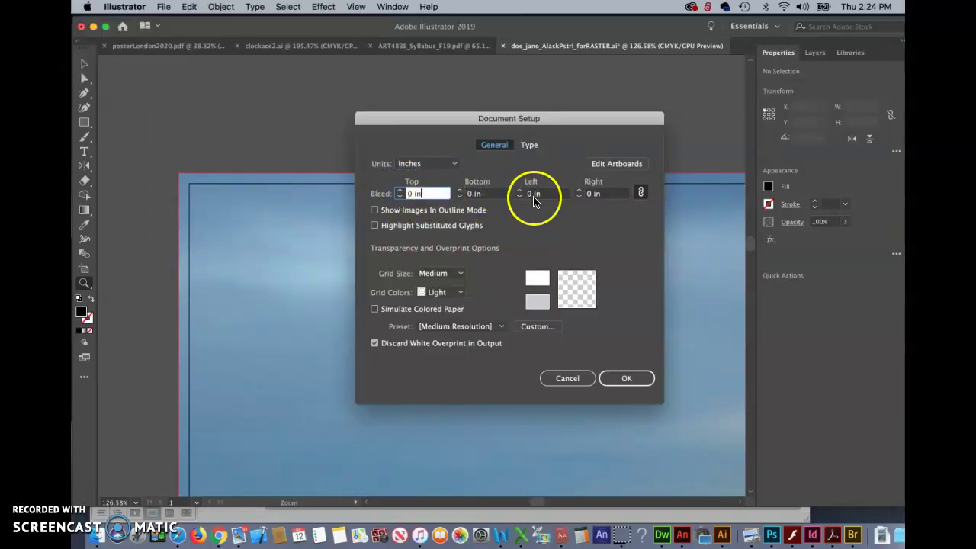
left_click(628, 376)
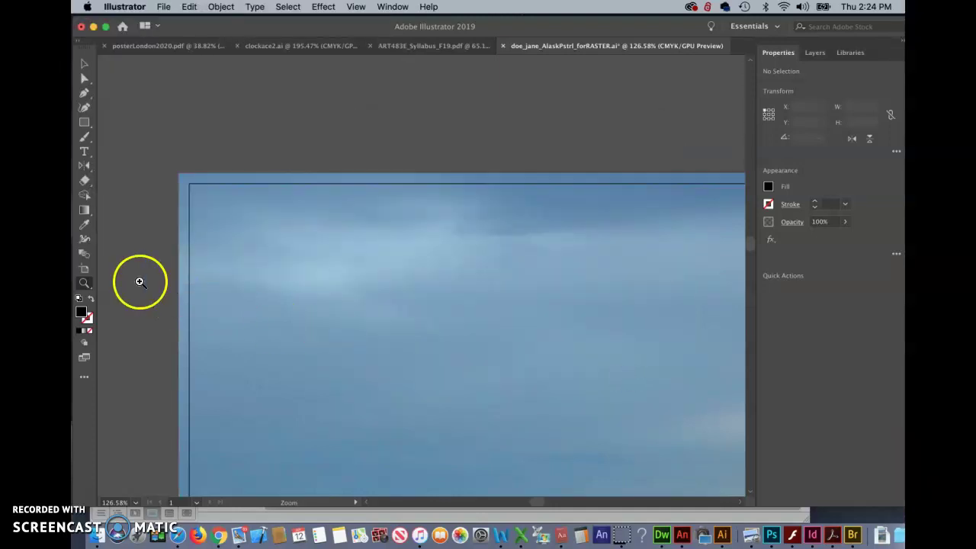
scroll(183, 362, "down", 10)
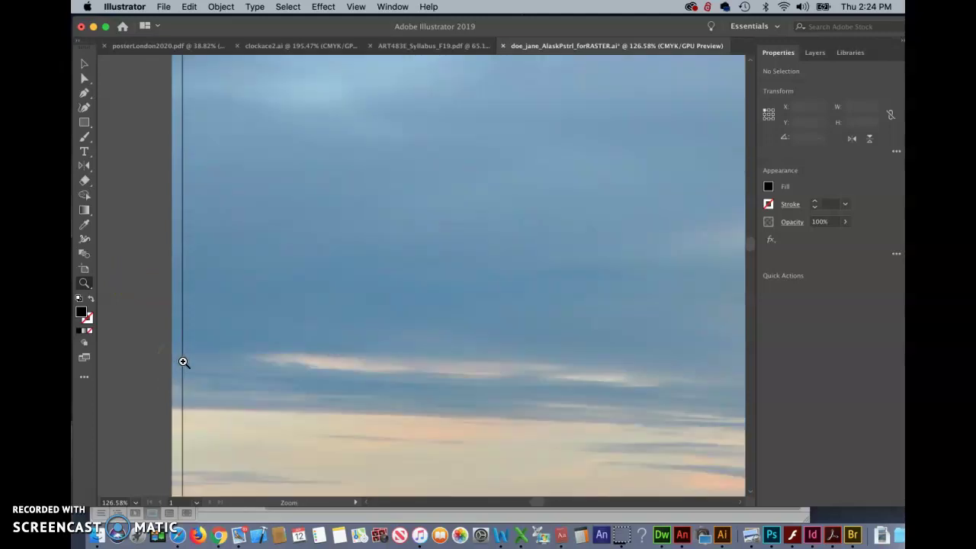
scroll(183, 362, "down", 5)
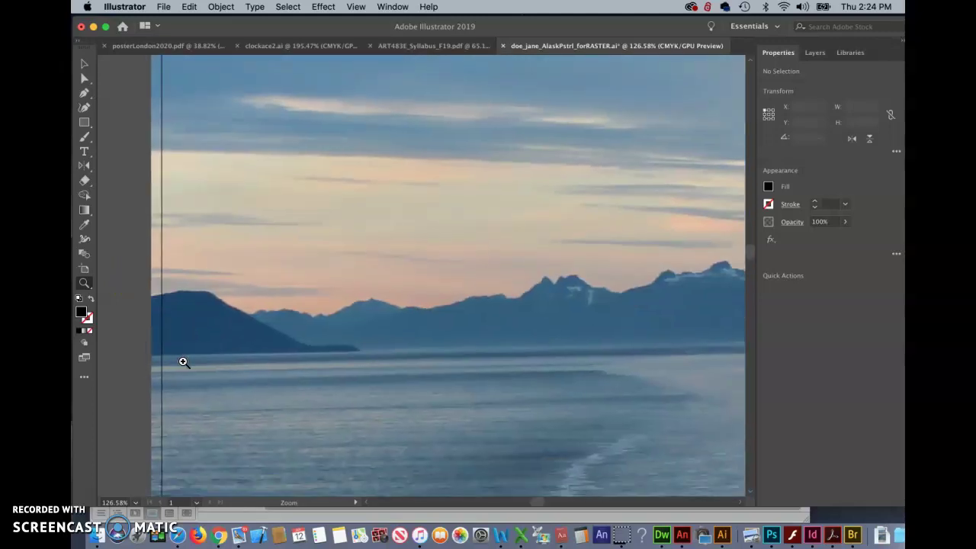
scroll(183, 362, "up", 10)
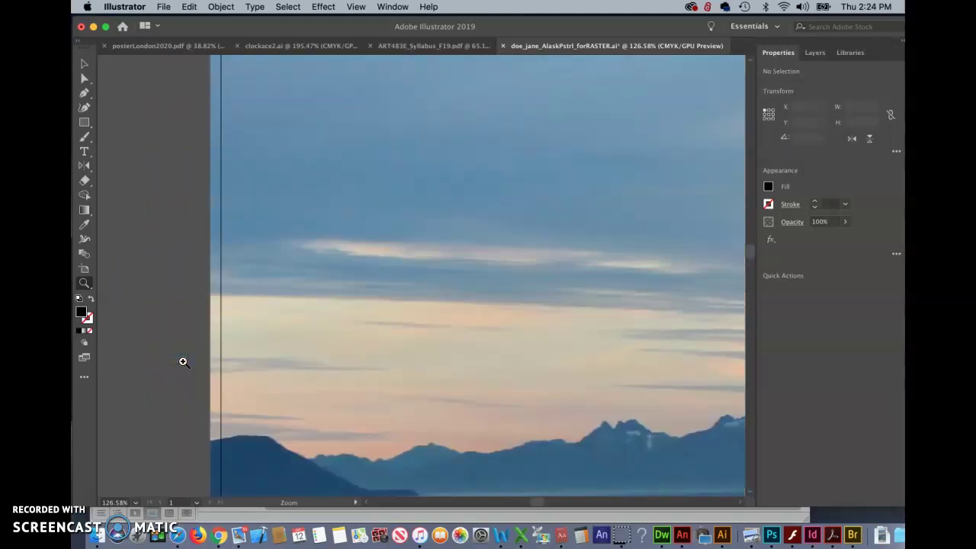
scroll(183, 361, "up", 5)
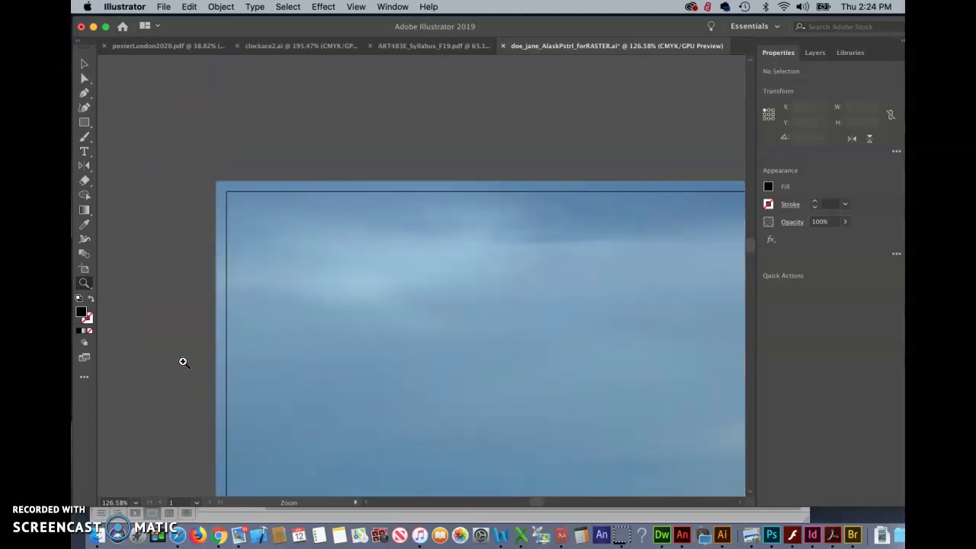
Check Scale Strokes & Effects in the Scale tool options, leaving other settings unchanged
left_click_drag(183, 361, 149, 289)
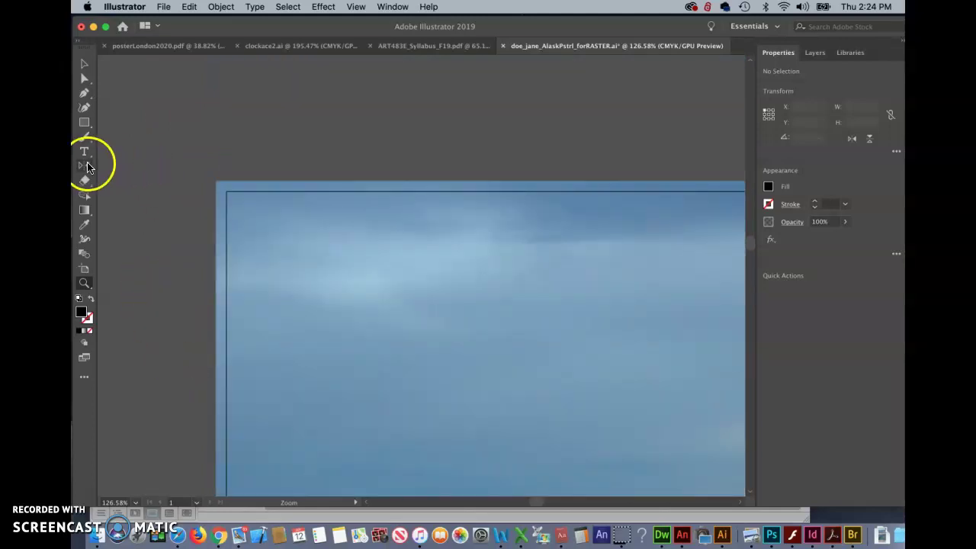
left_click(86, 166)
left_click(85, 166)
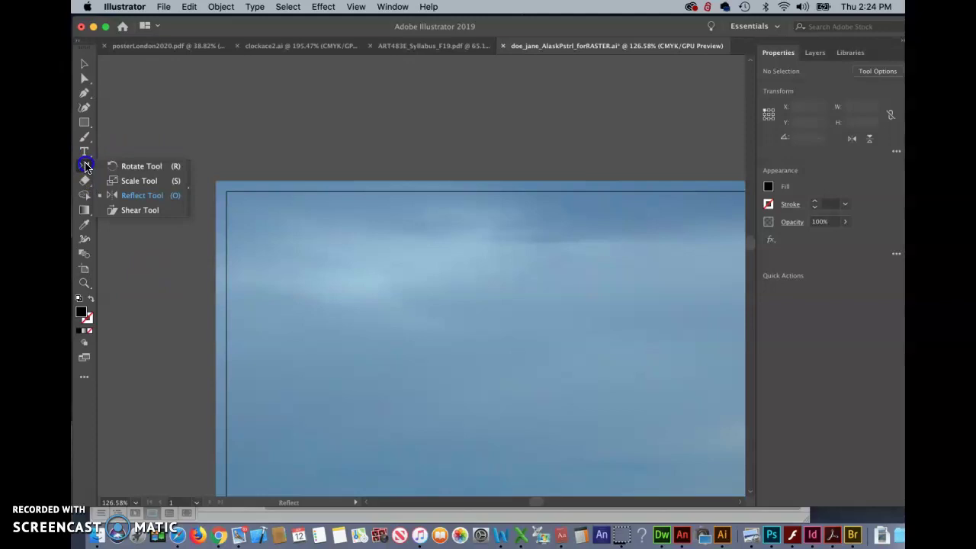
left_click_drag(85, 166, 133, 184)
left_click(85, 165)
left_click(85, 166)
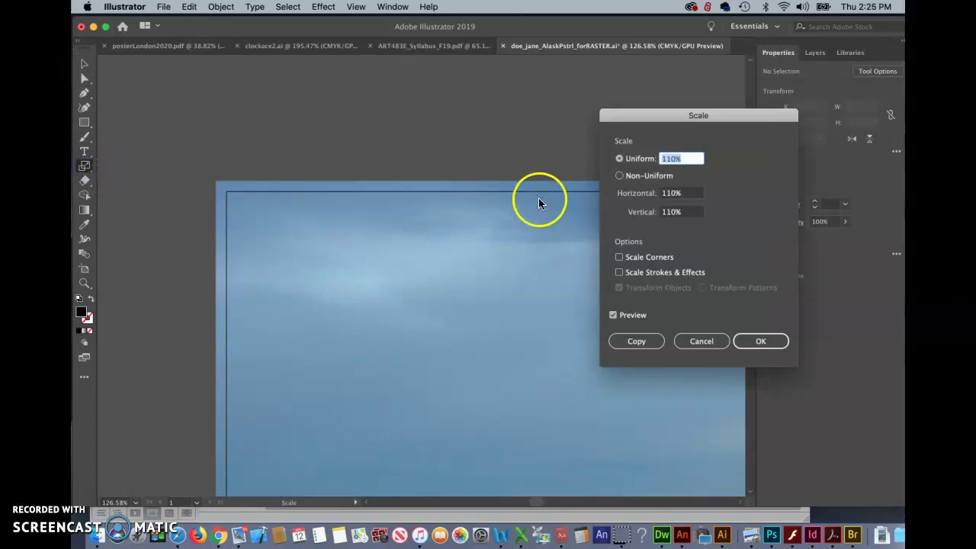
left_click(619, 272)
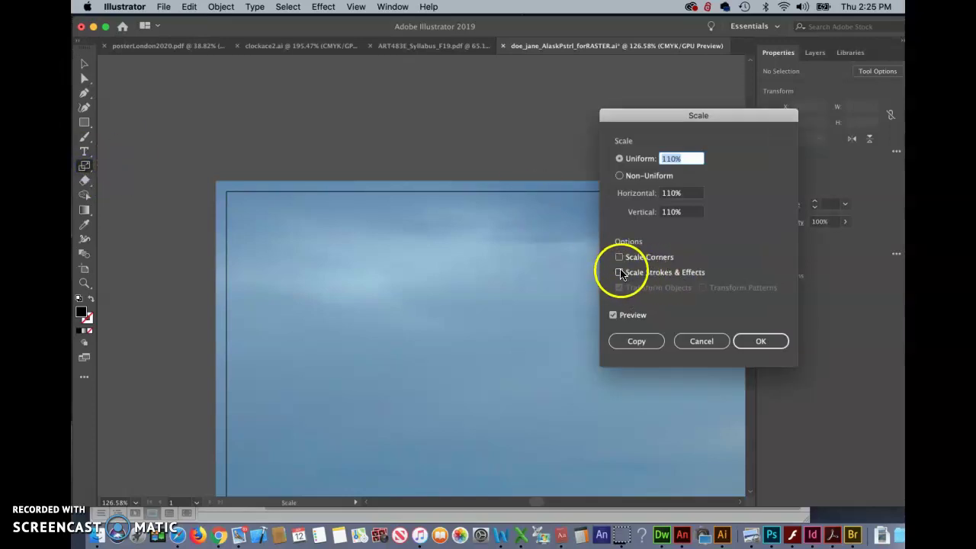
left_click(619, 272)
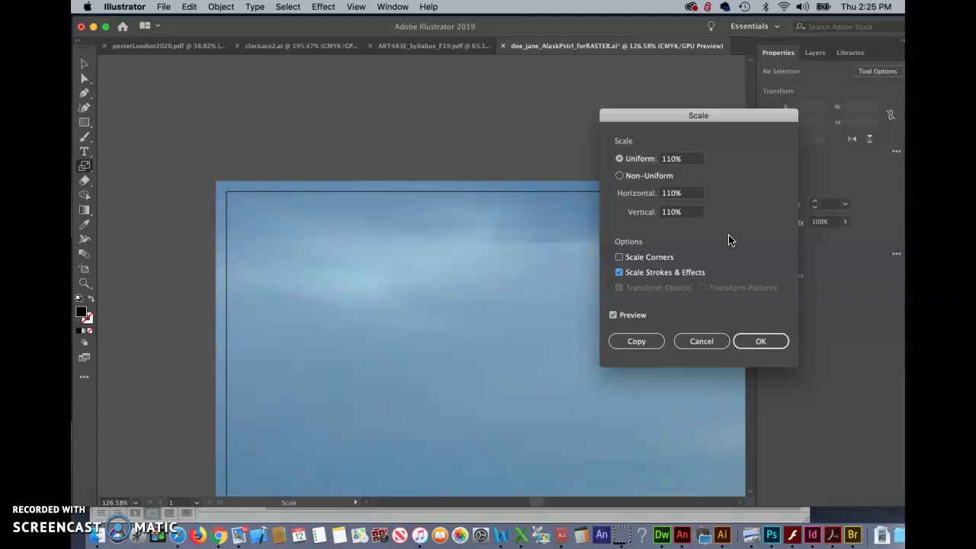
left_click(758, 341)
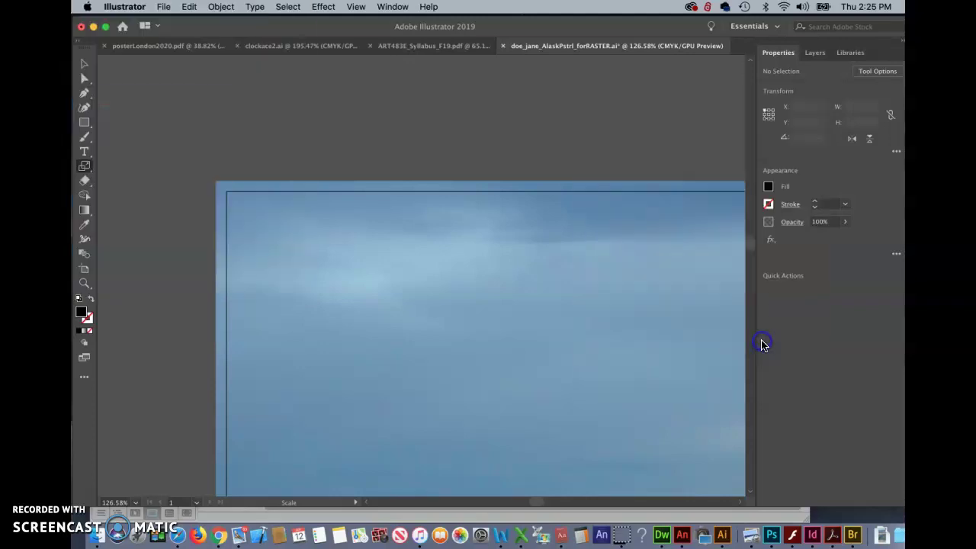
Show the Word notes at step 1: a new 1600 x 1200 pixel artboard and artwork
left_click(103, 491)
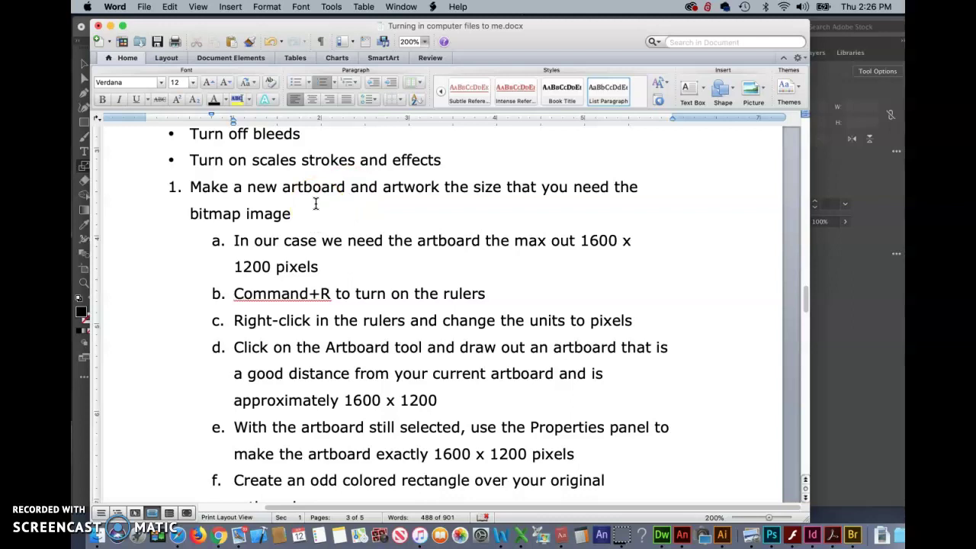
left_click(526, 263)
scroll(596, 260, "down", 2)
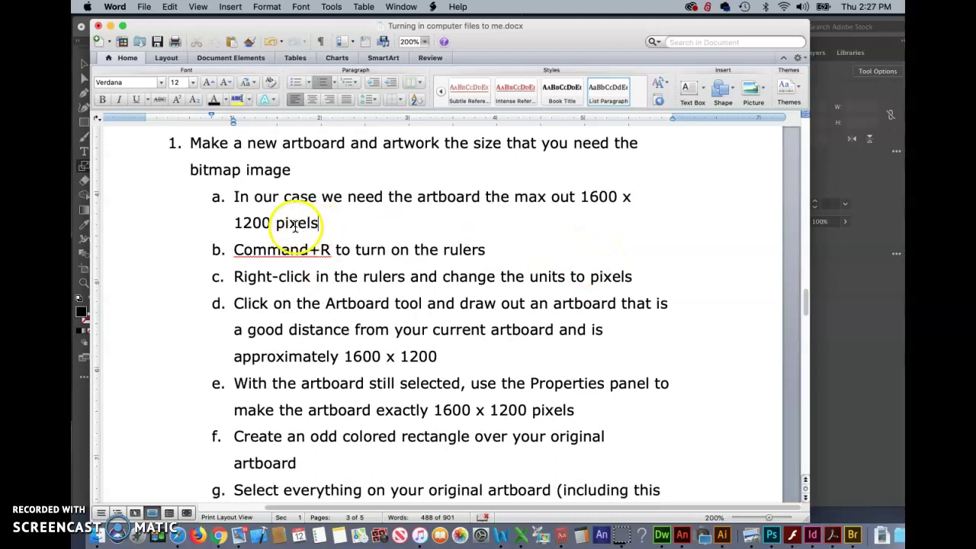
Bring the Alaska poster document to the front and zoom out toward the whole artboard
left_click(723, 536)
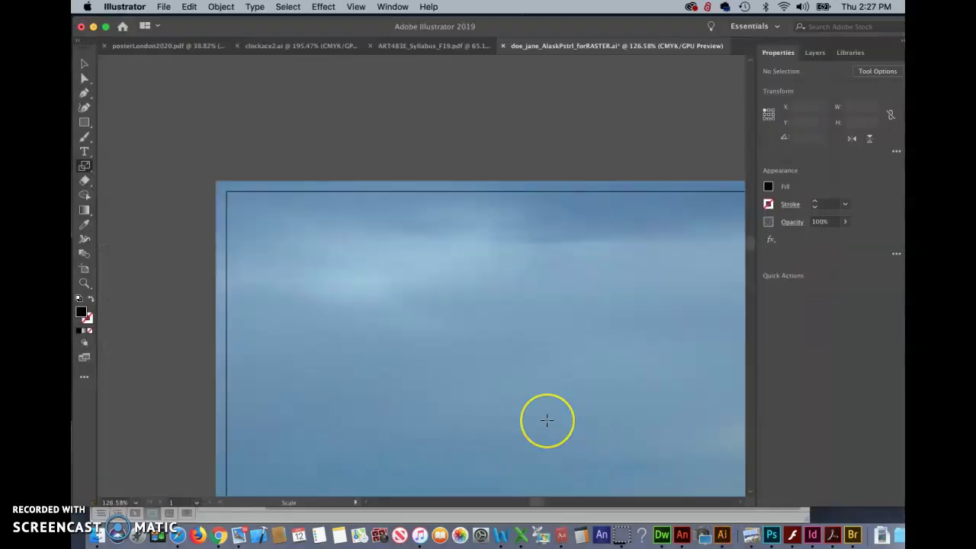
scroll(547, 418, "down", 3)
scroll(547, 419, "right", 3)
key("super+minus")
key("super+minus")
key("super+minus")
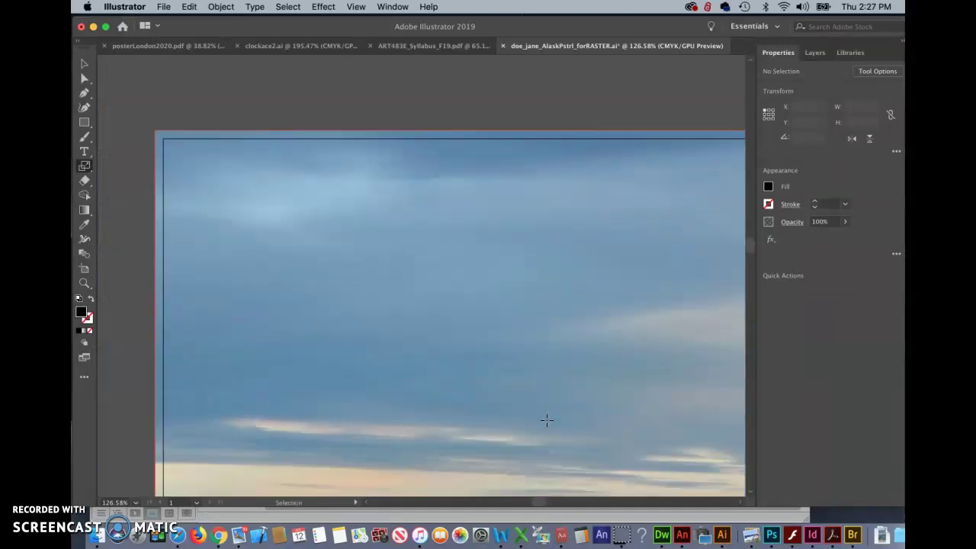
key("super+minus")
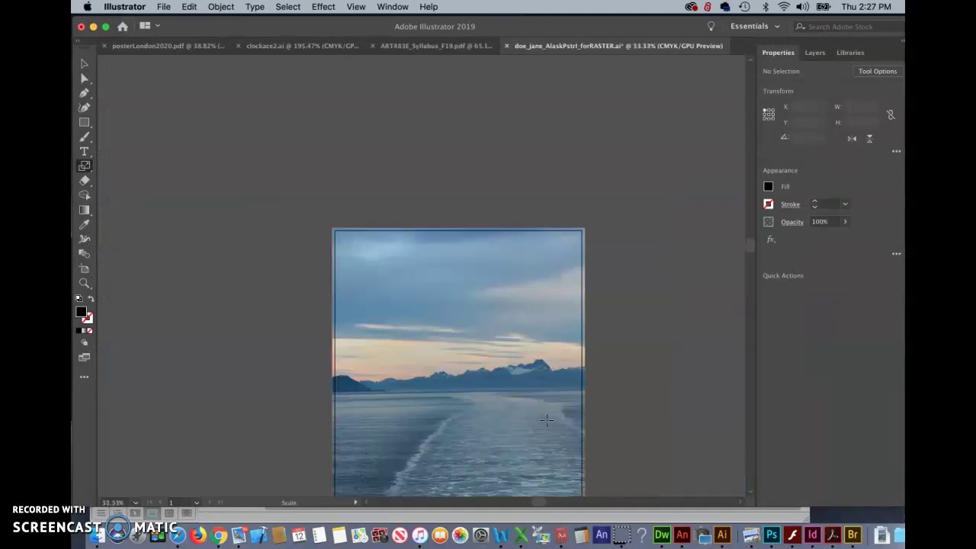
scroll(547, 418, "down", 3)
scroll(546, 418, "right", 3)
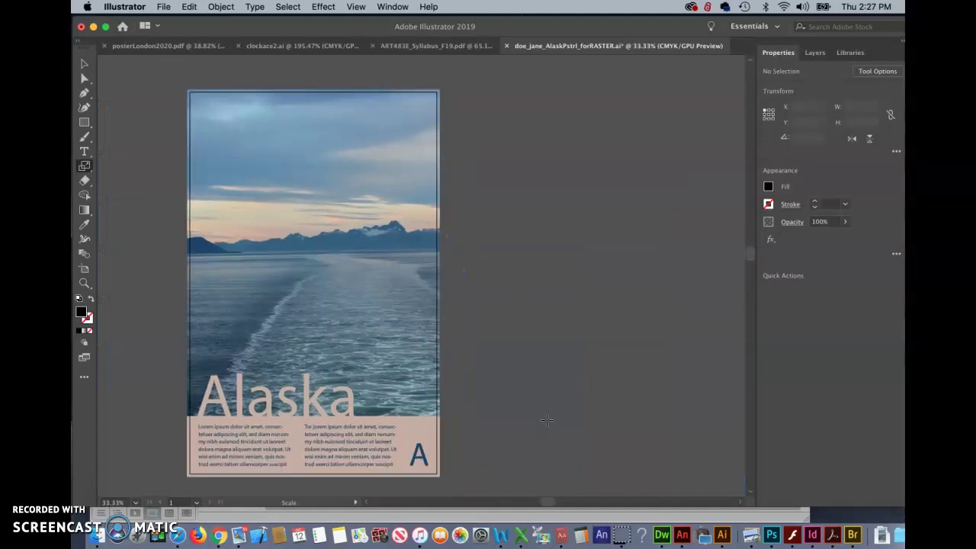
scroll(546, 419, "down", 2)
scroll(546, 419, "right", 1)
Zoom out to 25% and pan so empty canvas shows beside the poster
key("ctrl+minus")
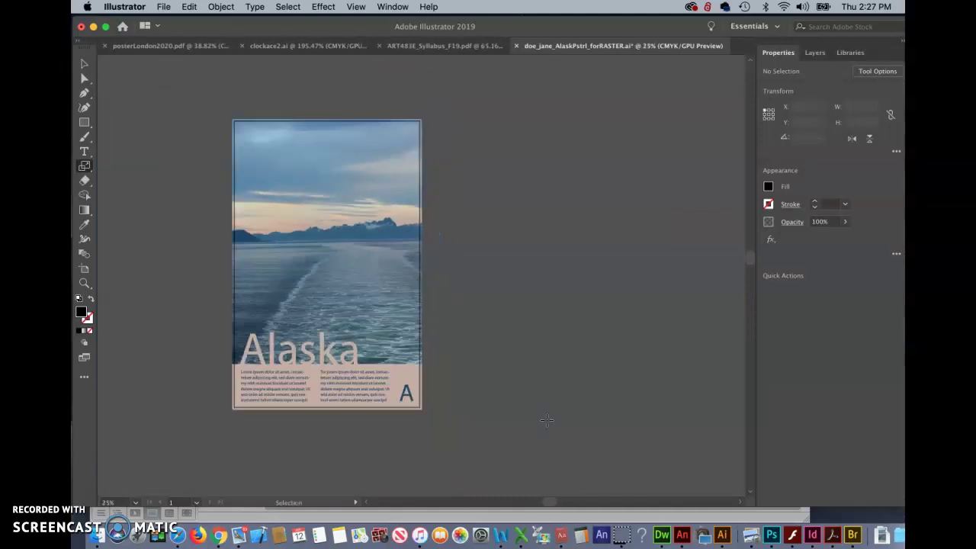
left_click(558, 342)
scroll(557, 342, "right", 5)
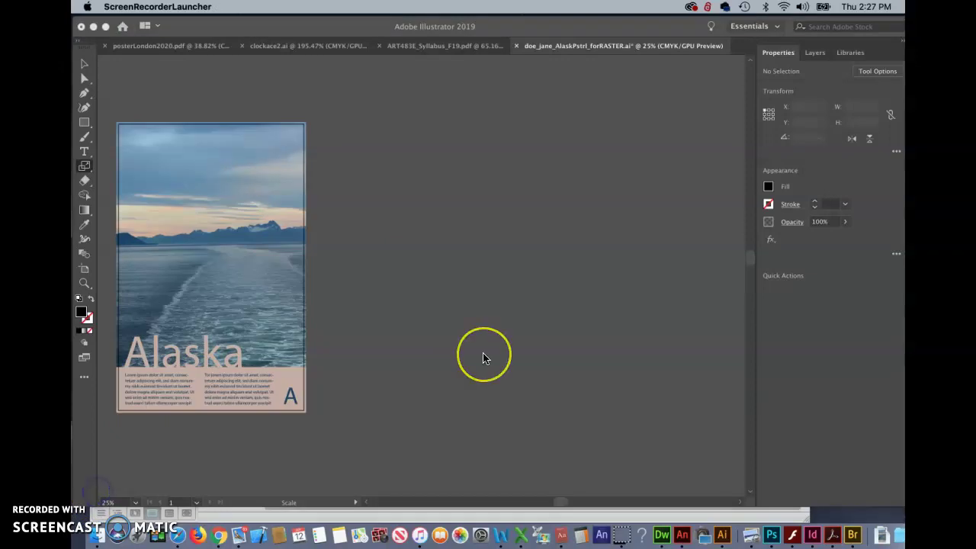
scroll(484, 355, "right", 5)
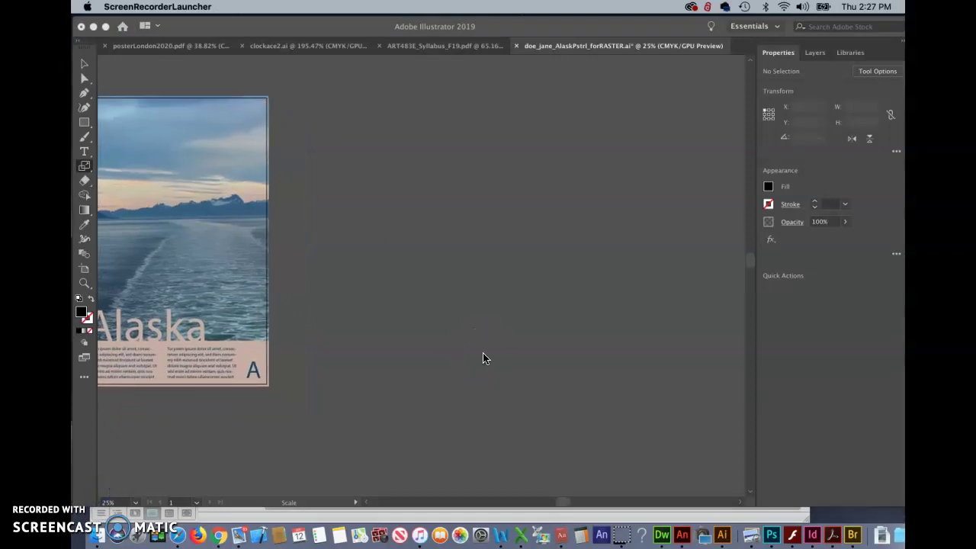
scroll(483, 358, "up", 3)
scroll(483, 358, "left", 2)
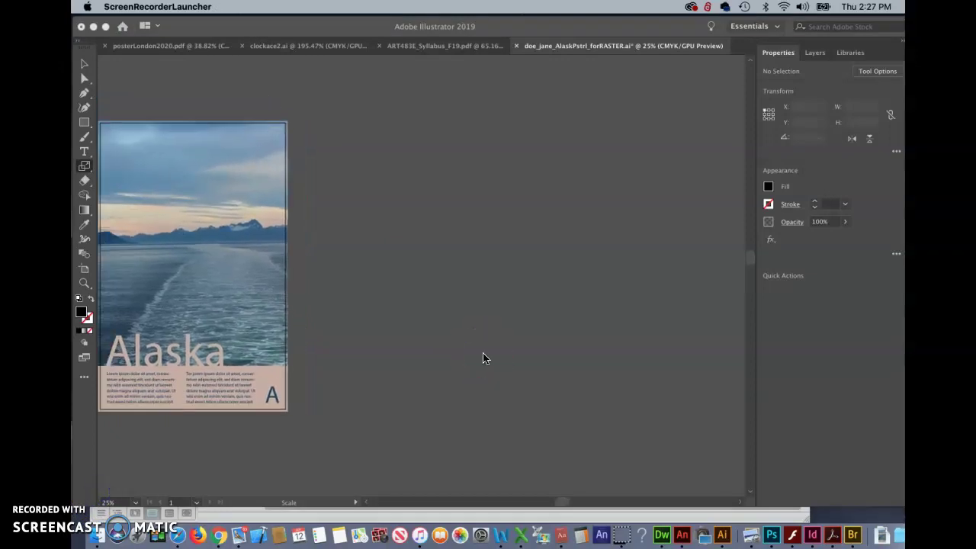
left_click(438, 164)
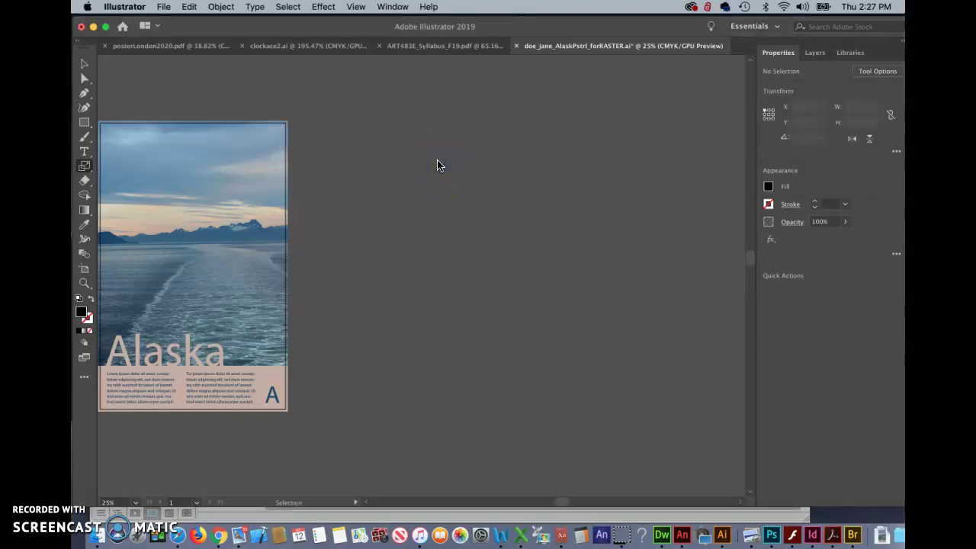
Show the rulers in pixels and switch to the Artboard tool
key("super+r")
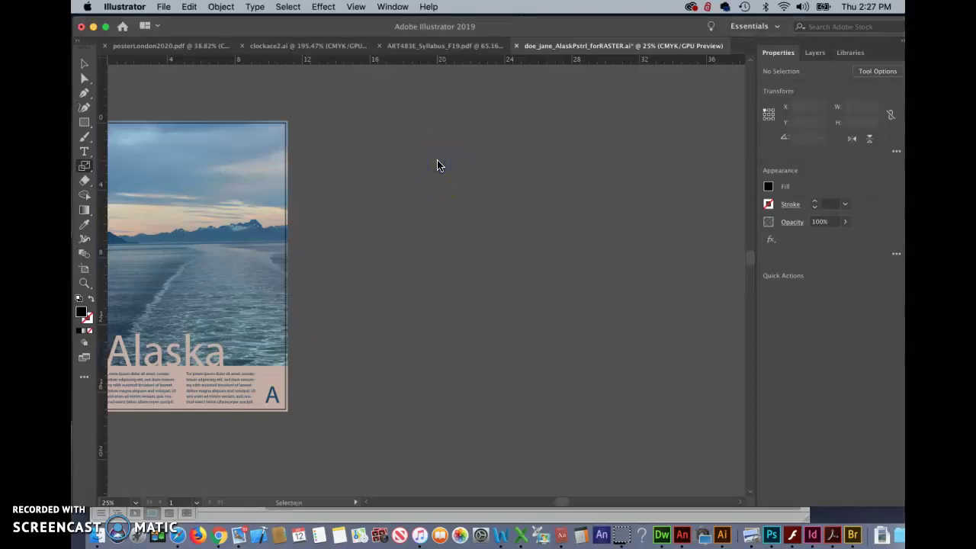
right_click(412, 62)
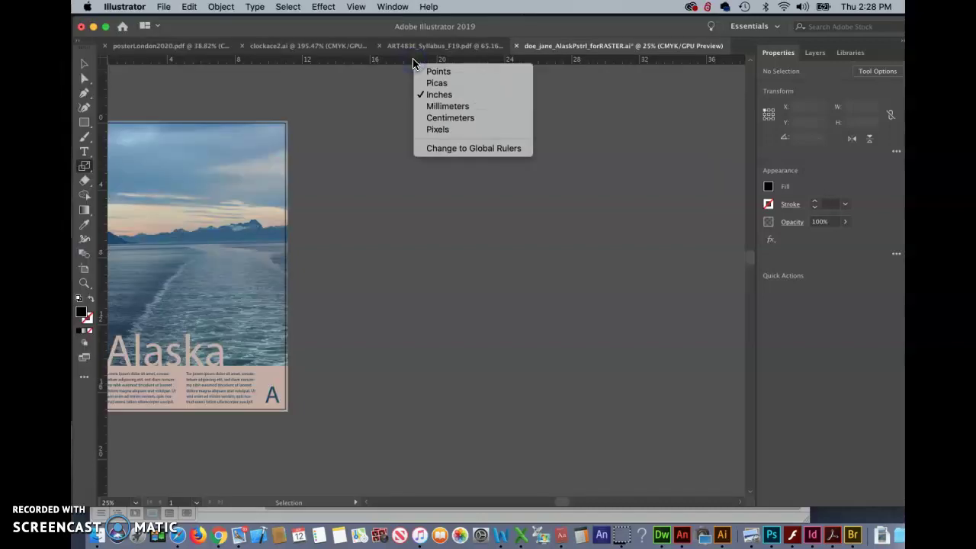
left_click(437, 130)
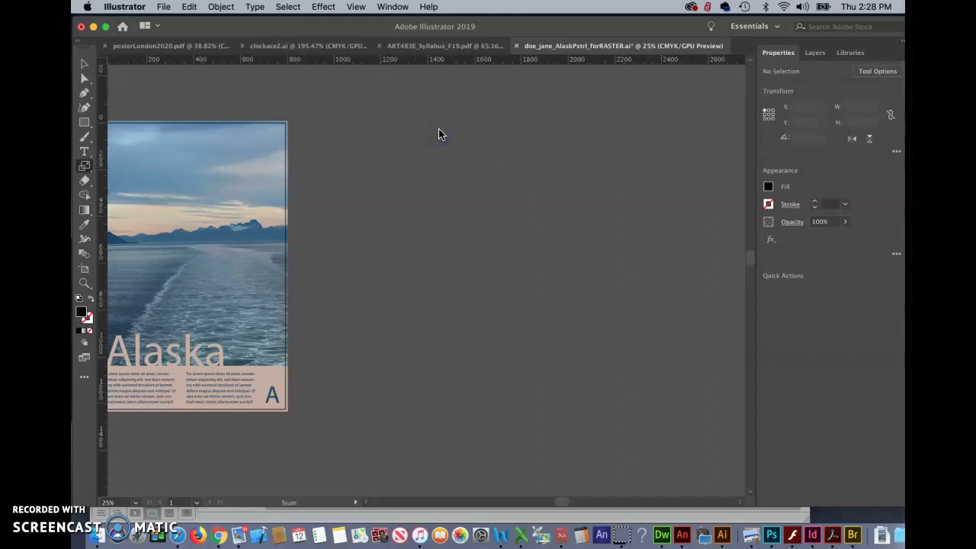
left_click(85, 269)
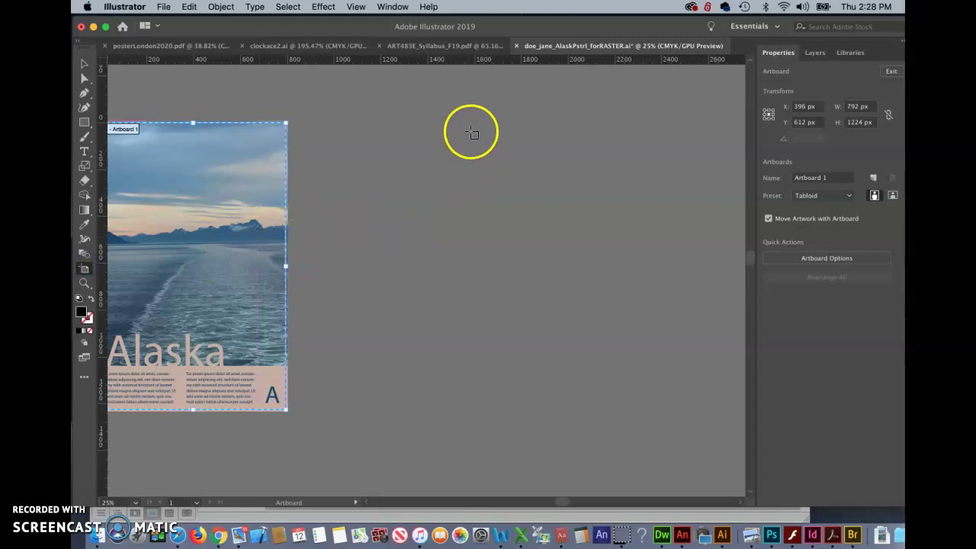
Draw a new artboard right of the poster and set its width to 1600 px
left_click_drag(476, 130, 696, 413)
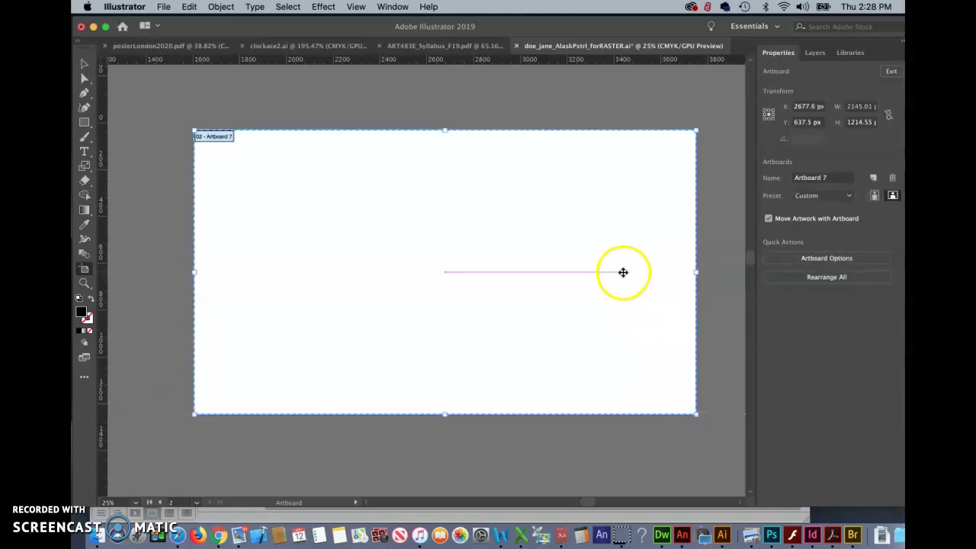
left_click(815, 52)
left_click(776, 52)
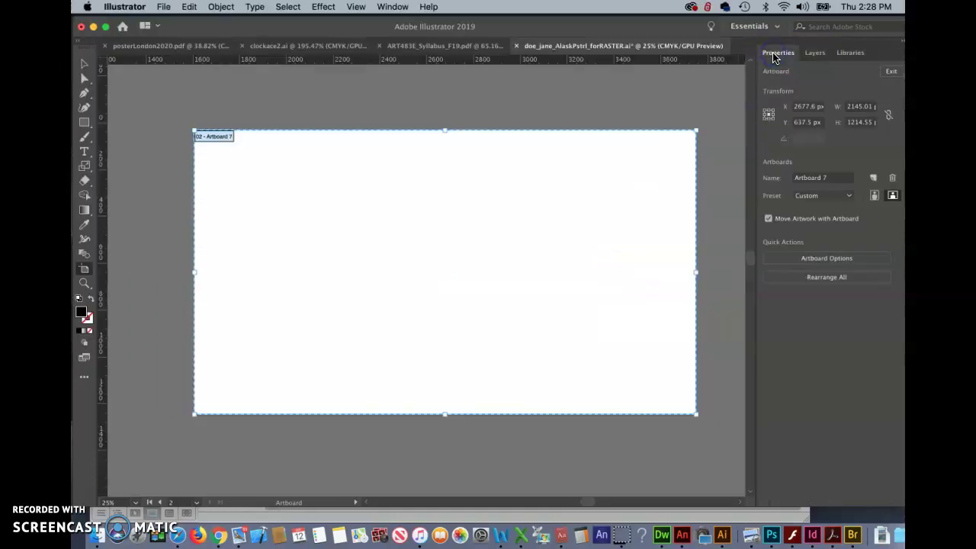
left_click(846, 106)
left_click(872, 106)
key("Tab")
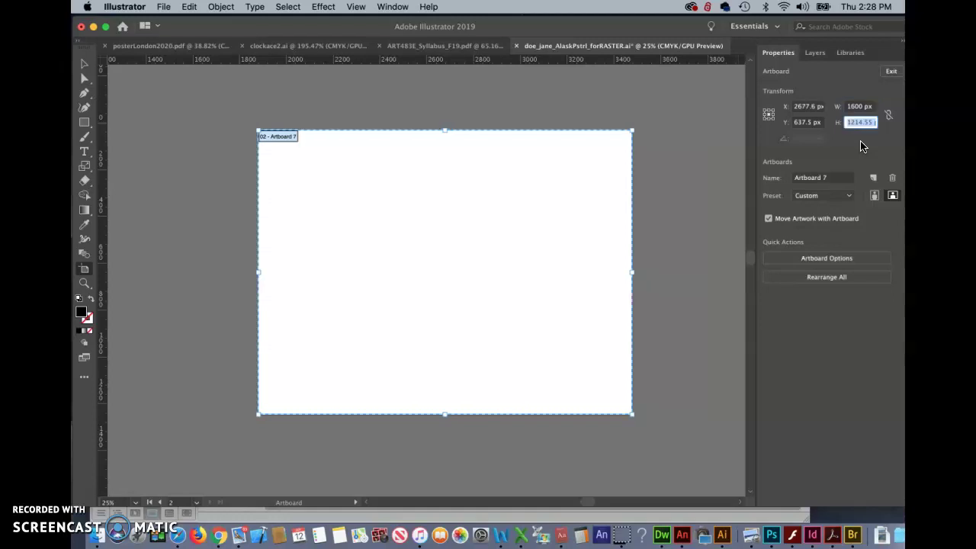
Unlink the proportions and change the artboard height from 1214.55 to 1200 px
left_click(889, 116)
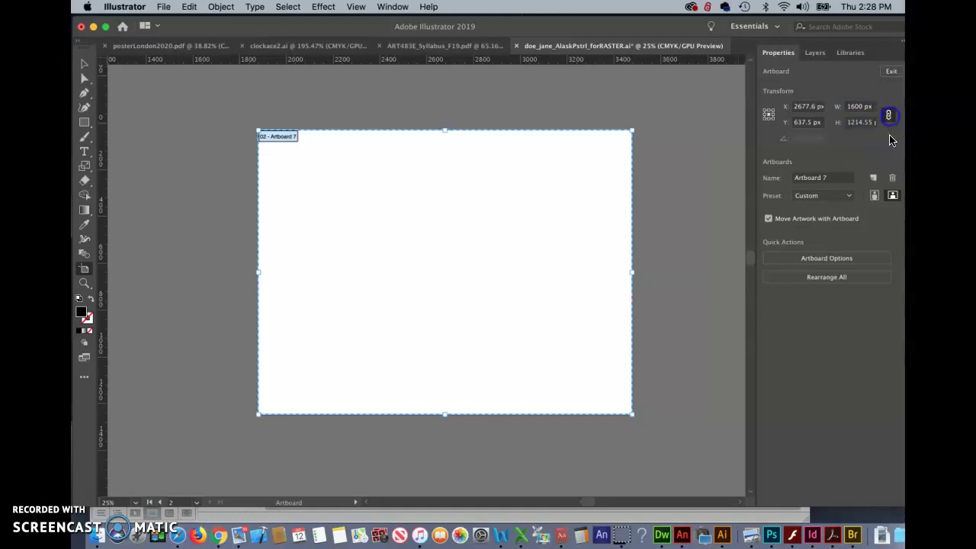
left_click(889, 116)
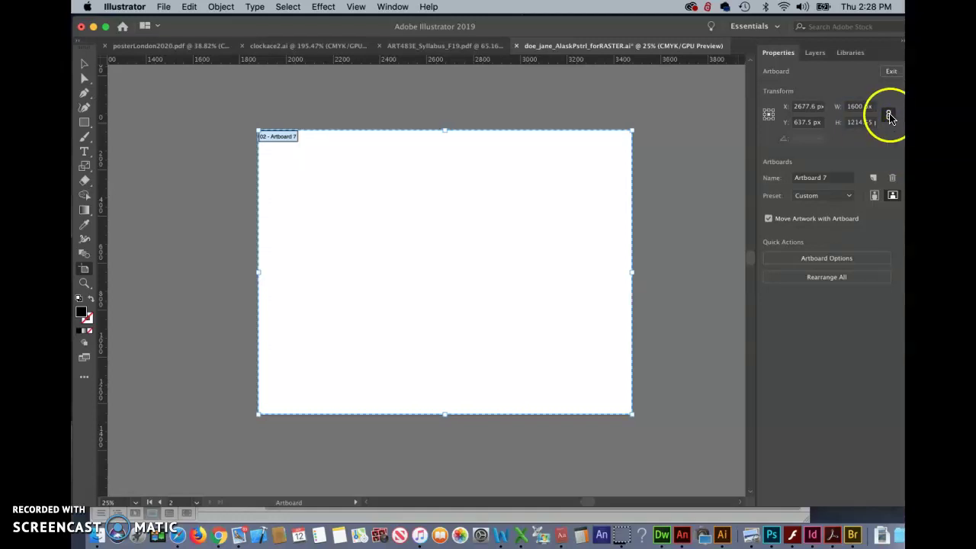
left_click(846, 120)
left_click_drag(847, 120, 884, 121)
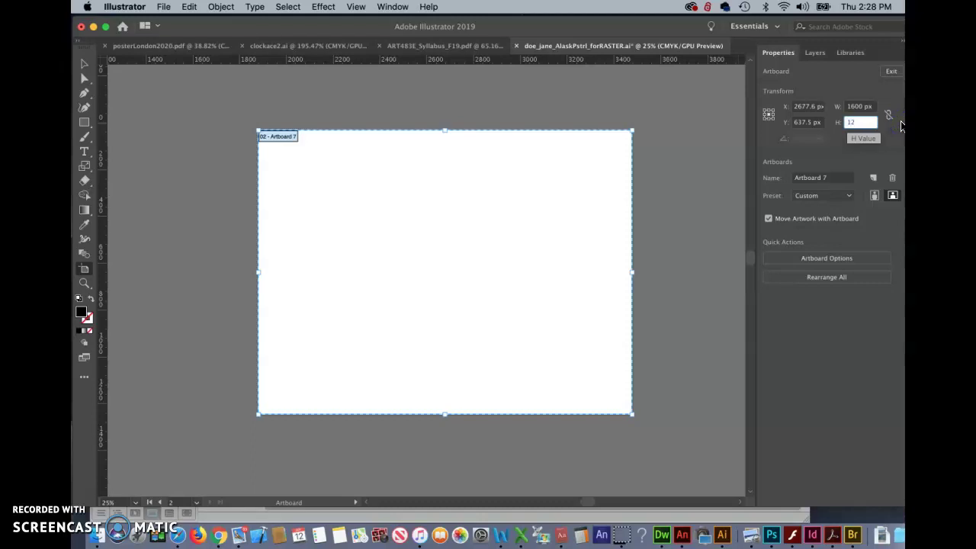
type("1200")
key("Return")
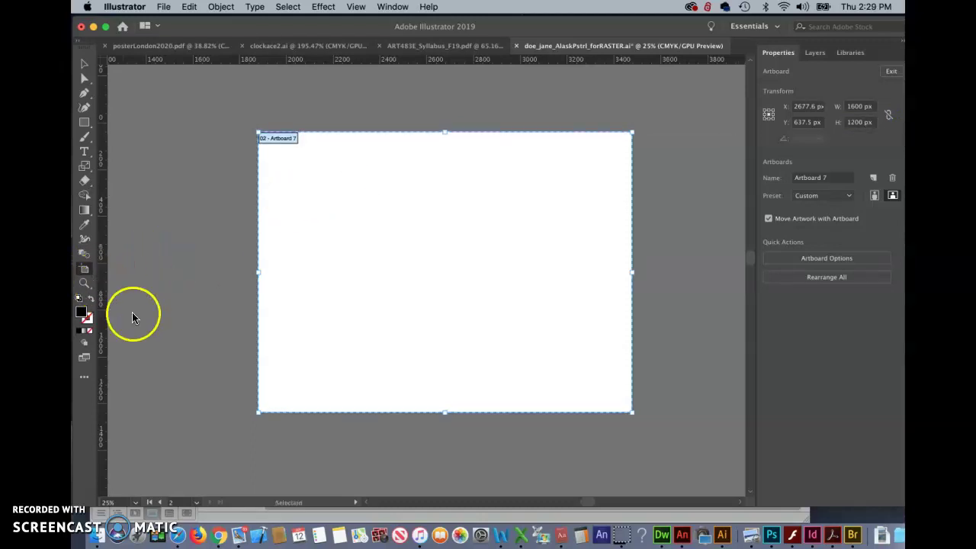
Exit artboard editing and zoom out to see all the artboards
left_click(84, 67)
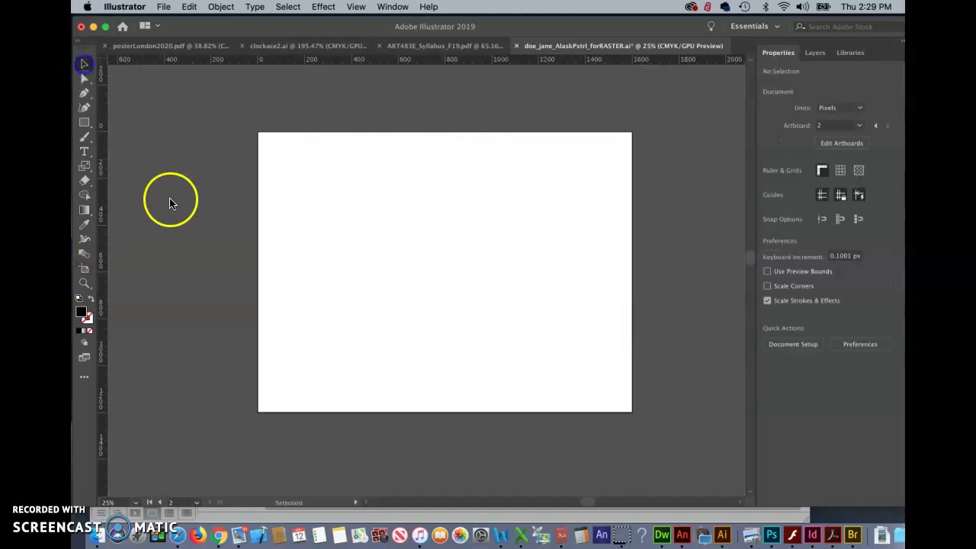
key("super+minus")
key("super+minus")
key("super+minus")
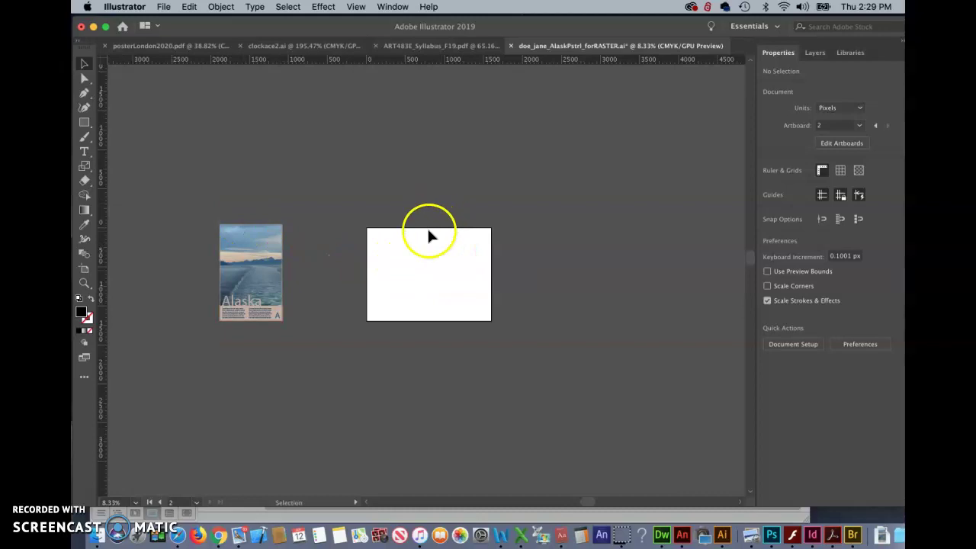
left_click(114, 494)
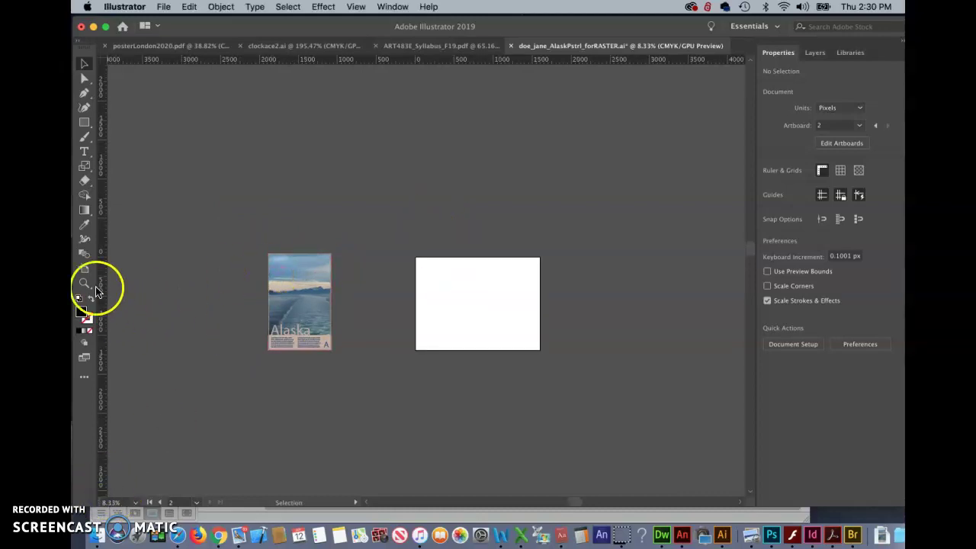
Zoom in on the Alaska artboard until its top-left corner fills the view
left_click(85, 284)
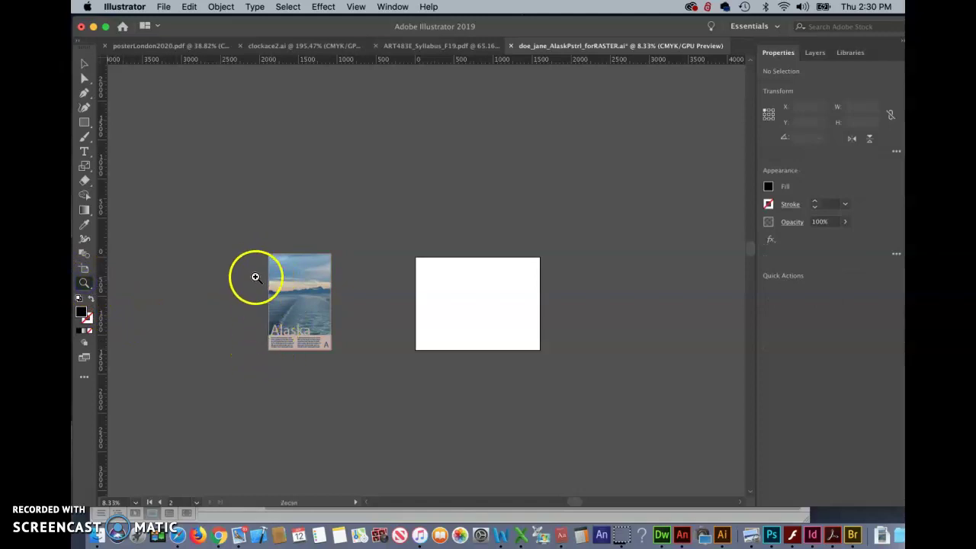
left_click_drag(261, 250, 394, 407)
left_click_drag(452, 470, 468, 496)
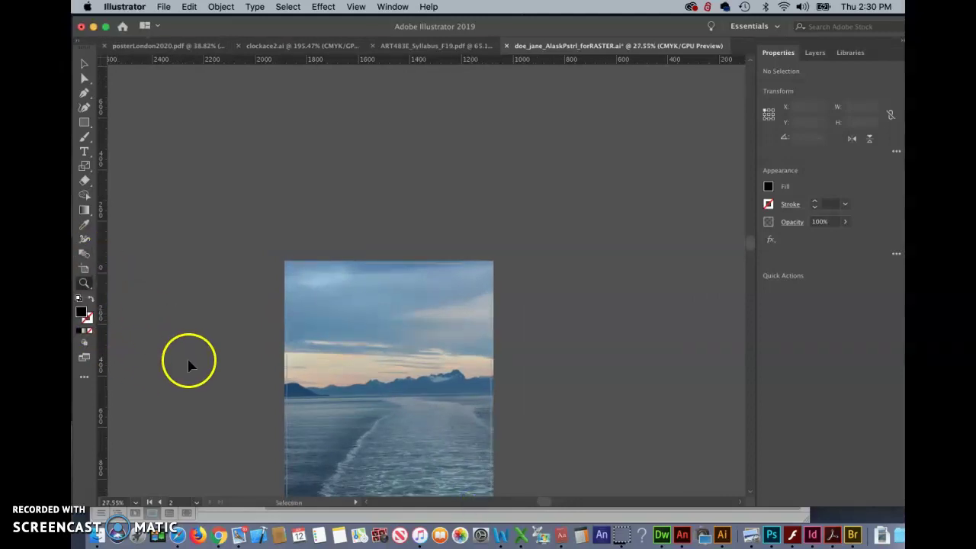
scroll(190, 366, "down", 5)
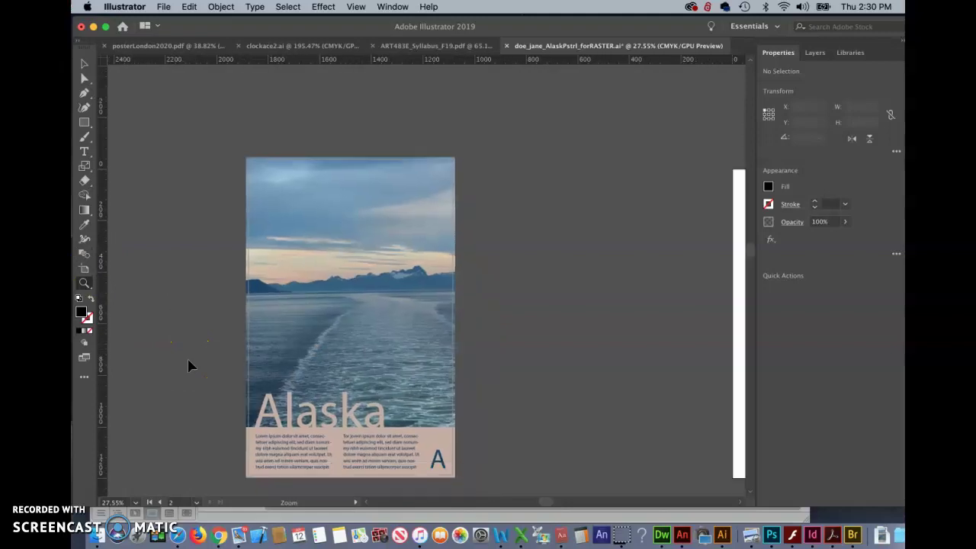
left_click(285, 233)
left_click(320, 192)
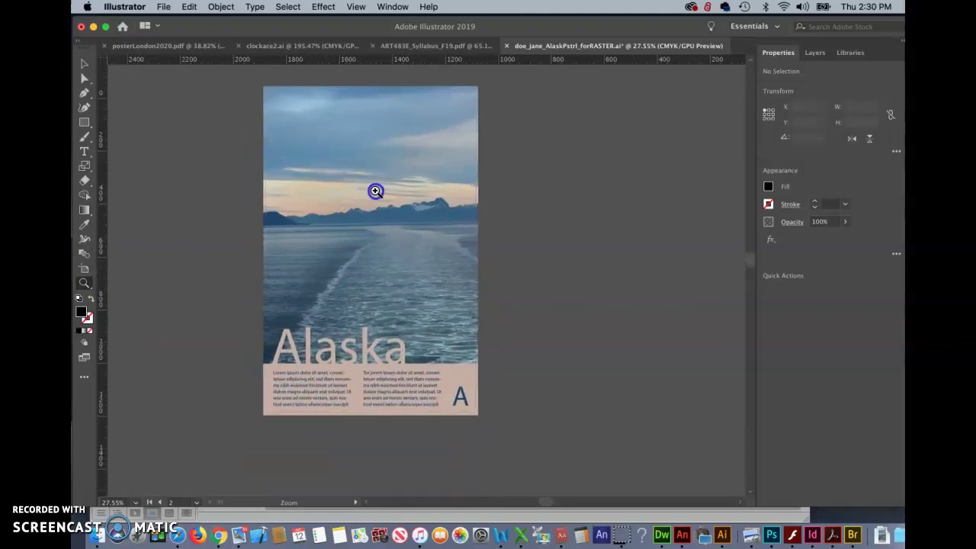
left_click(426, 203)
scroll(360, 219, "up", 5)
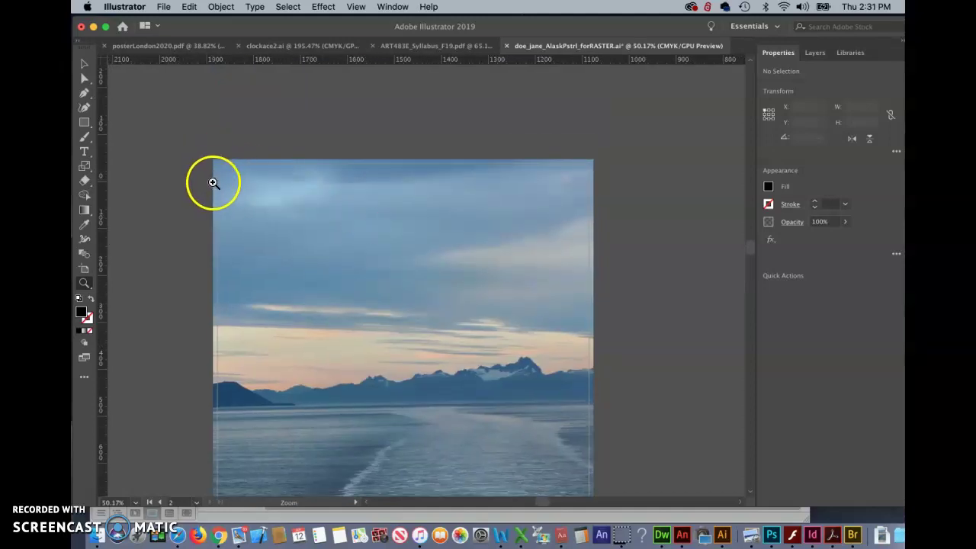
left_click_drag(203, 172, 383, 140)
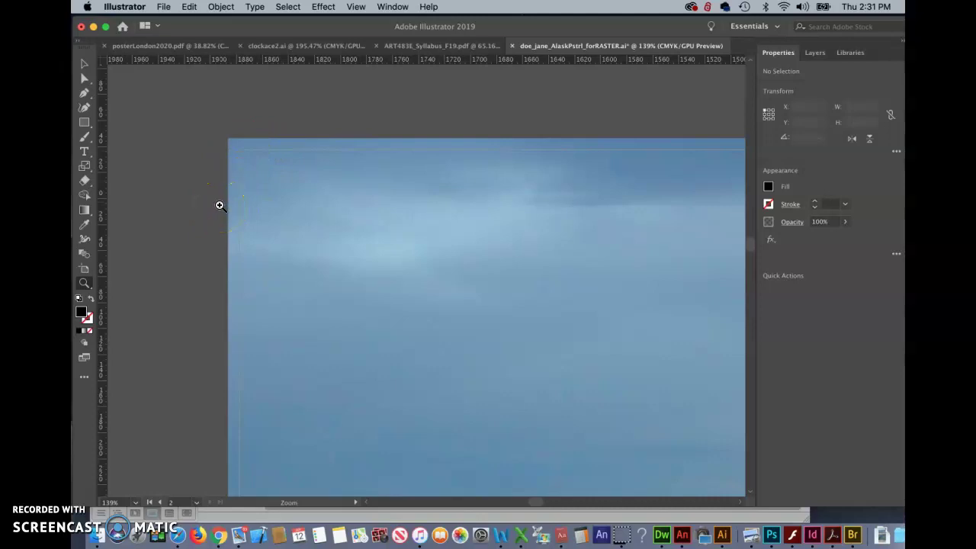
With a pink e0688a fill, draw a rectangle from the artboard's top-left corner at 0, 0
left_click(84, 122)
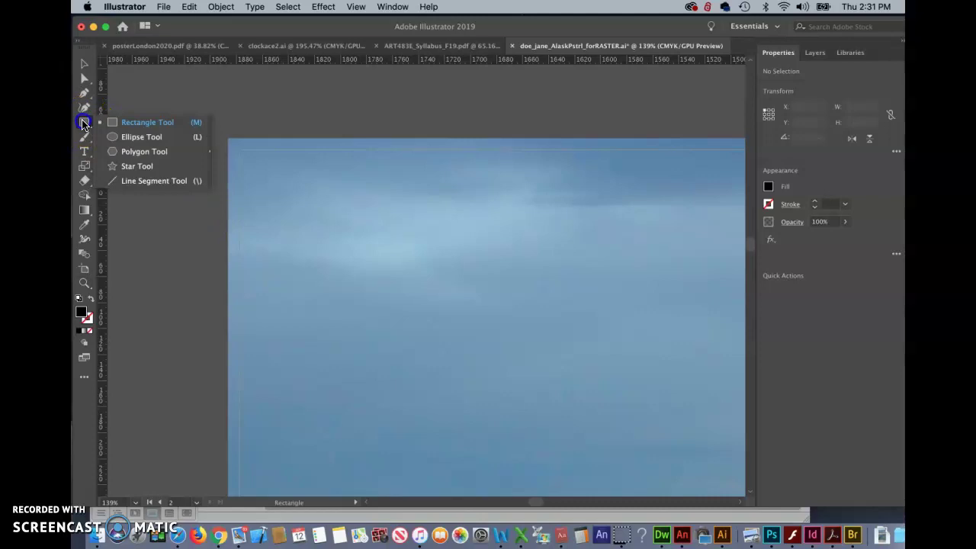
left_click_drag(83, 125, 152, 126)
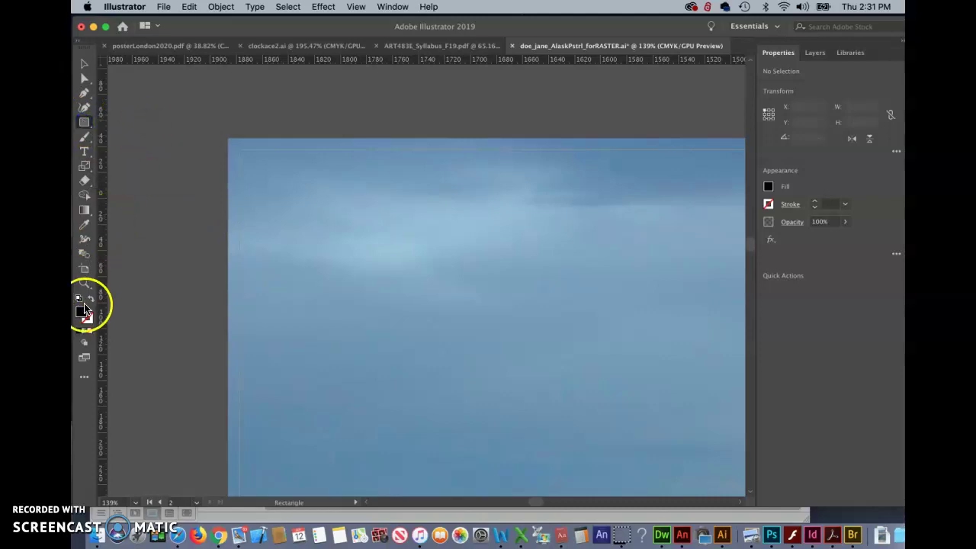
double_click(83, 313)
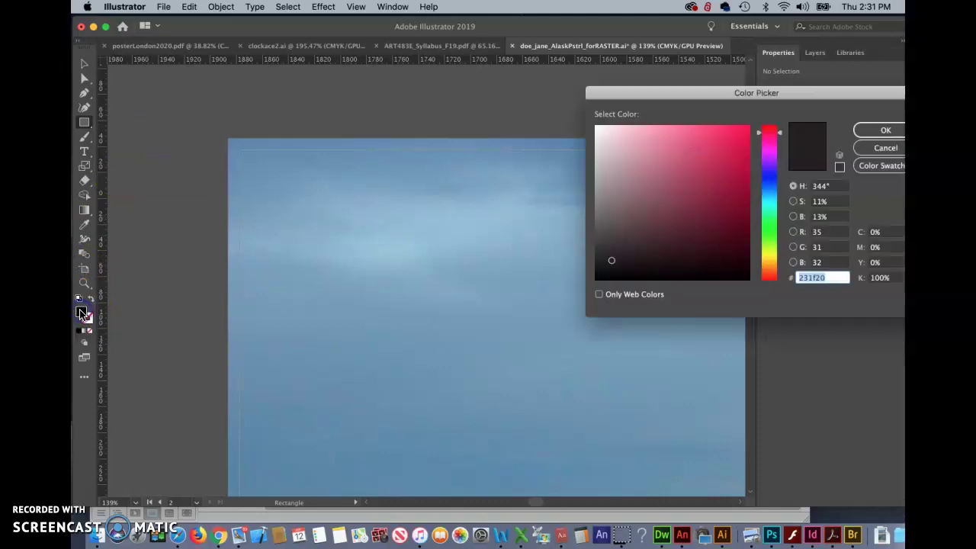
left_click(677, 143)
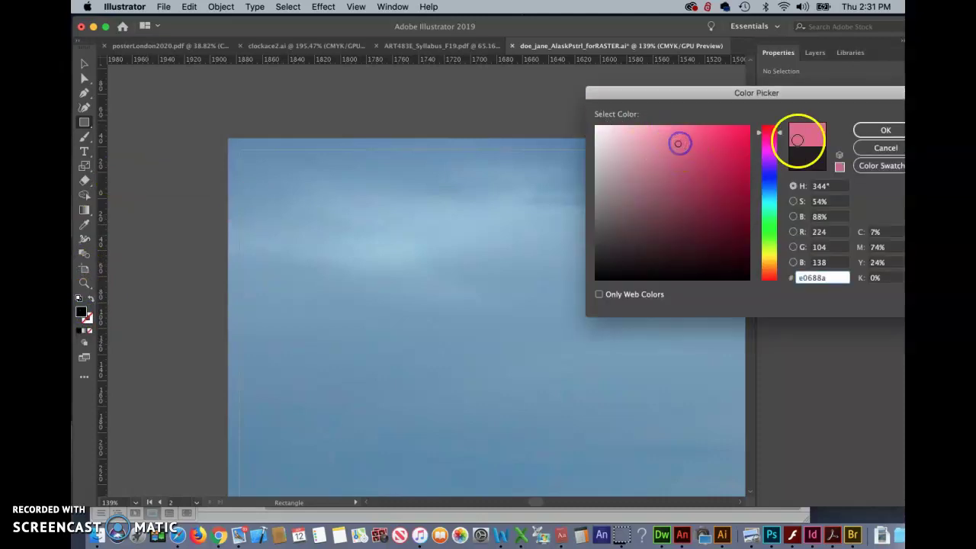
left_click(887, 134)
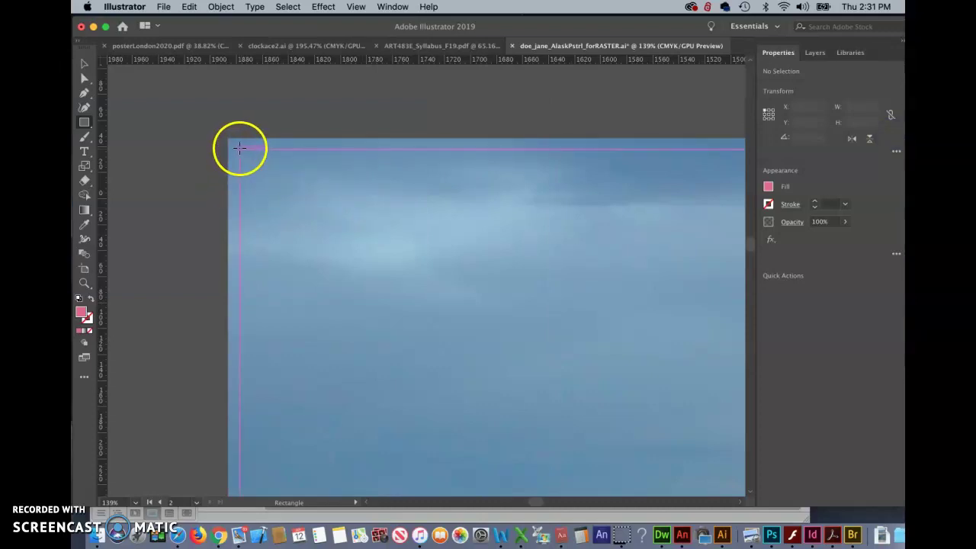
left_click_drag(246, 151, 721, 458)
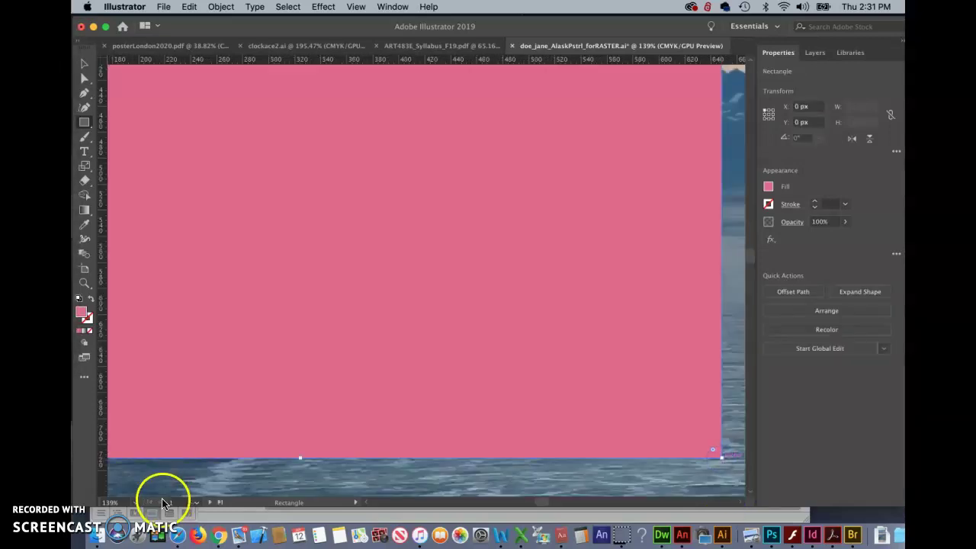
At 25% zoom, stretch the pink rectangle to 792 × 1224 px to the artboard's corner
left_click(110, 502)
type("25")
key("Return")
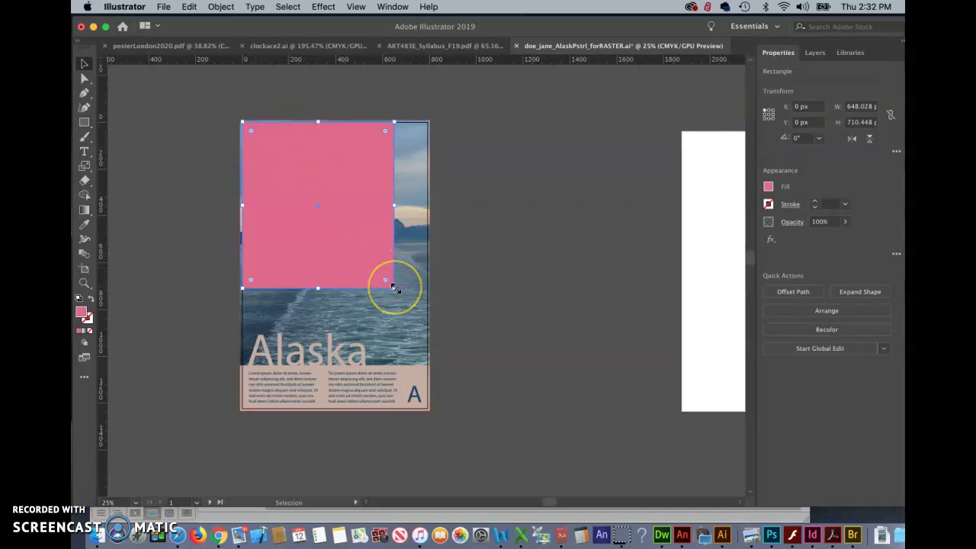
left_click_drag(395, 288, 710, 190)
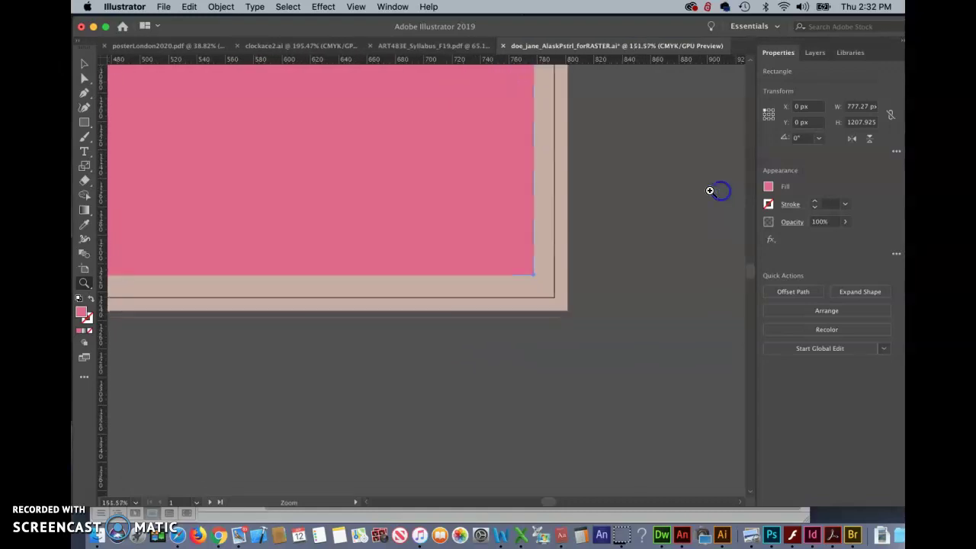
left_click(83, 71)
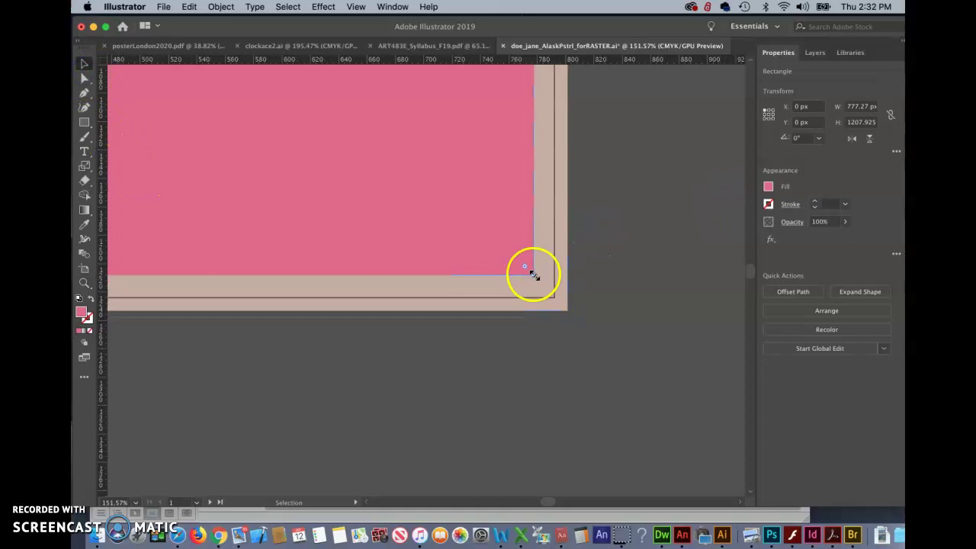
left_click_drag(542, 282, 555, 296)
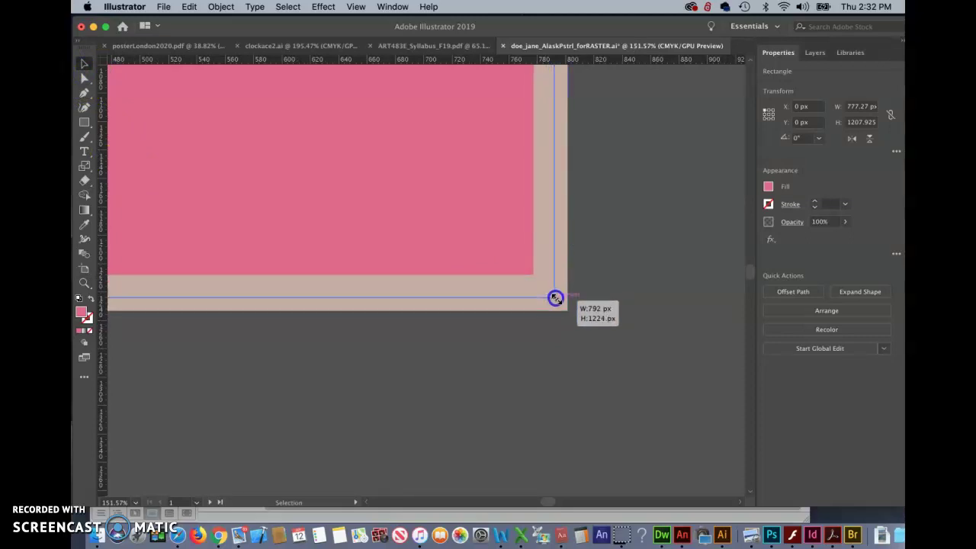
left_click_drag(554, 297, 555, 297)
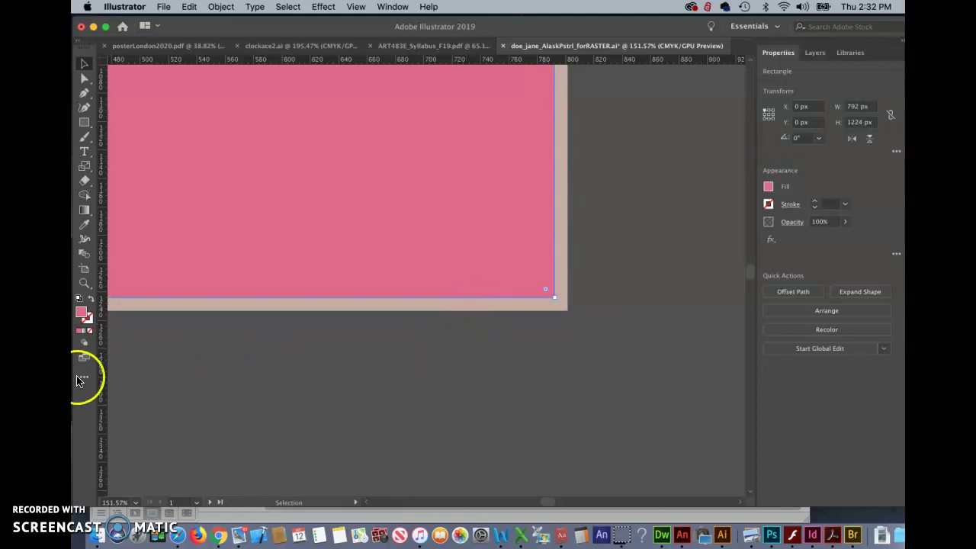
left_click(98, 502)
Zoom out so both the Alaska artboard and the wide artboard are visible
left_click(354, 421)
key("super+0")
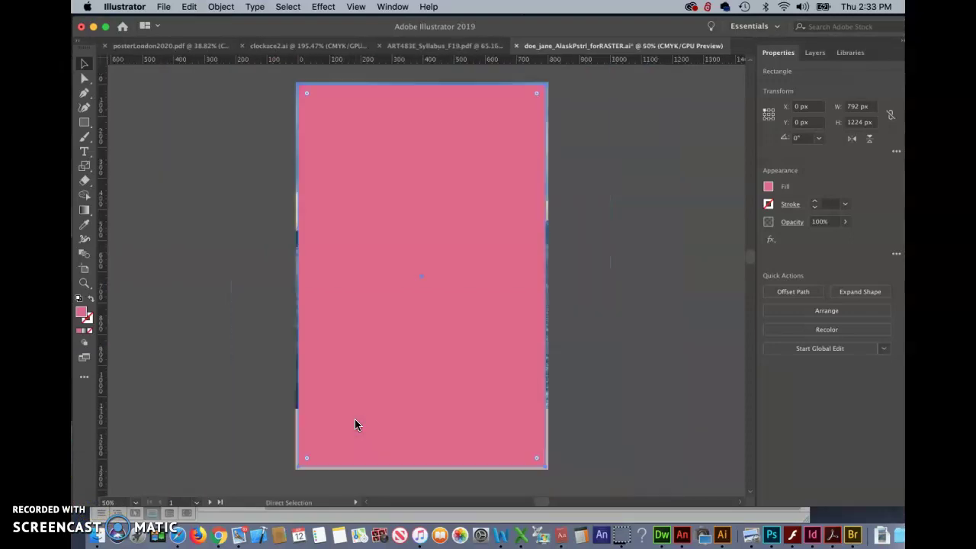
key("v")
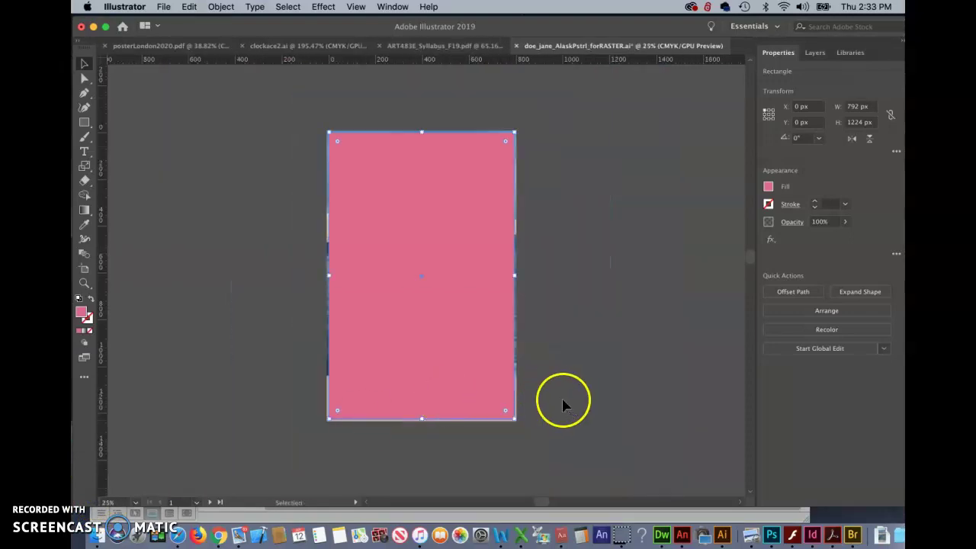
scroll(563, 405, "right", 5)
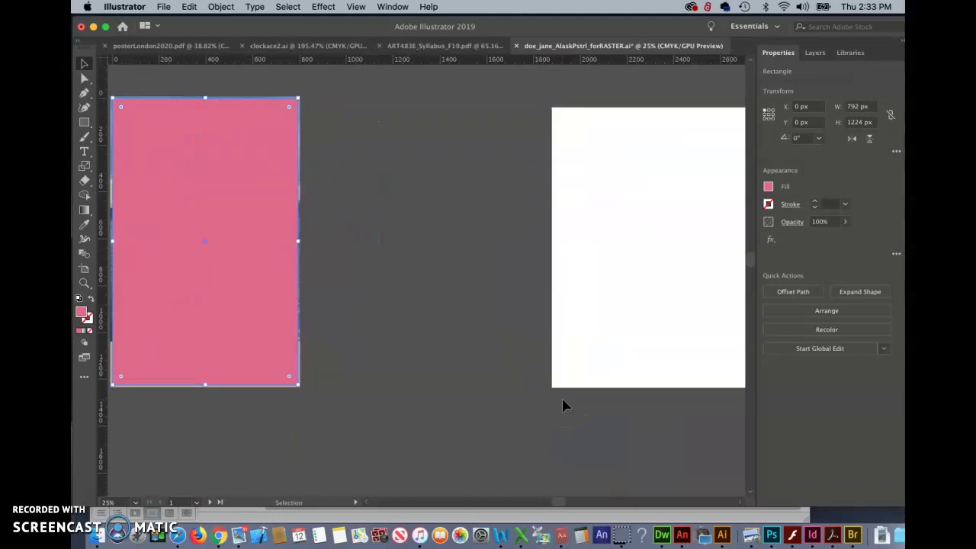
scroll(563, 404, "left", 1)
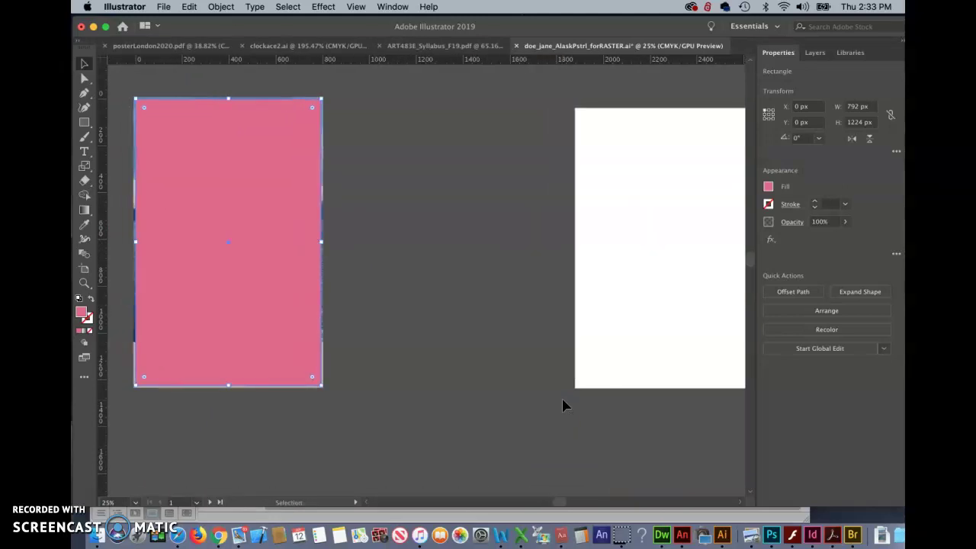
key("super+minus")
key("v")
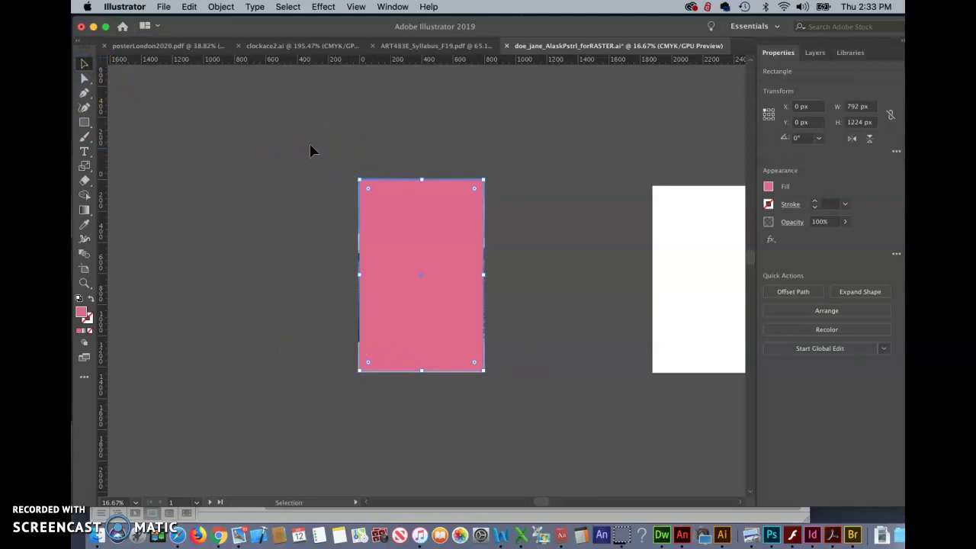
Select the pink rectangle and text, then Option-drag a copy onto the 1600 × 1200 px artboard
left_click(394, 199)
key("super+a")
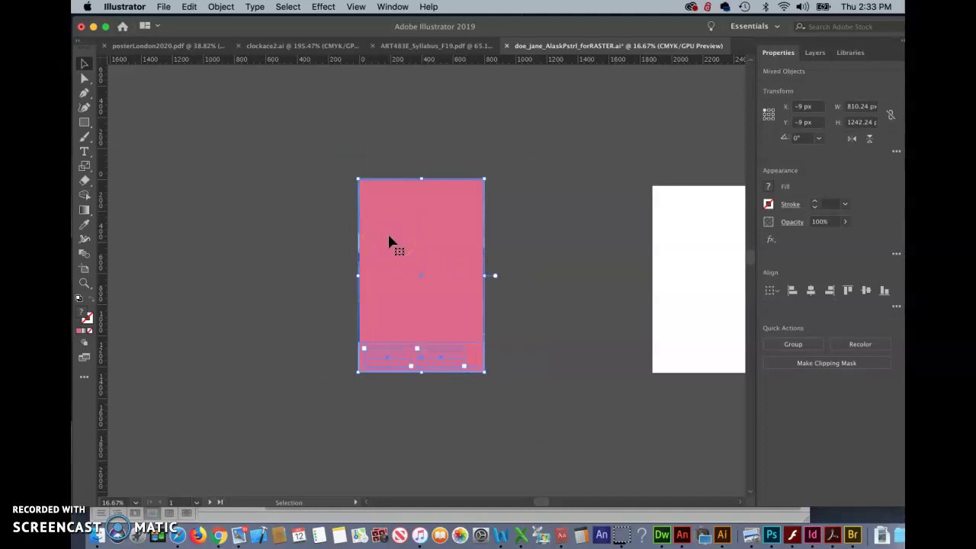
left_click_drag(426, 233, 714, 252)
scroll(632, 263, "right", 1)
scroll(632, 263, "right", 5)
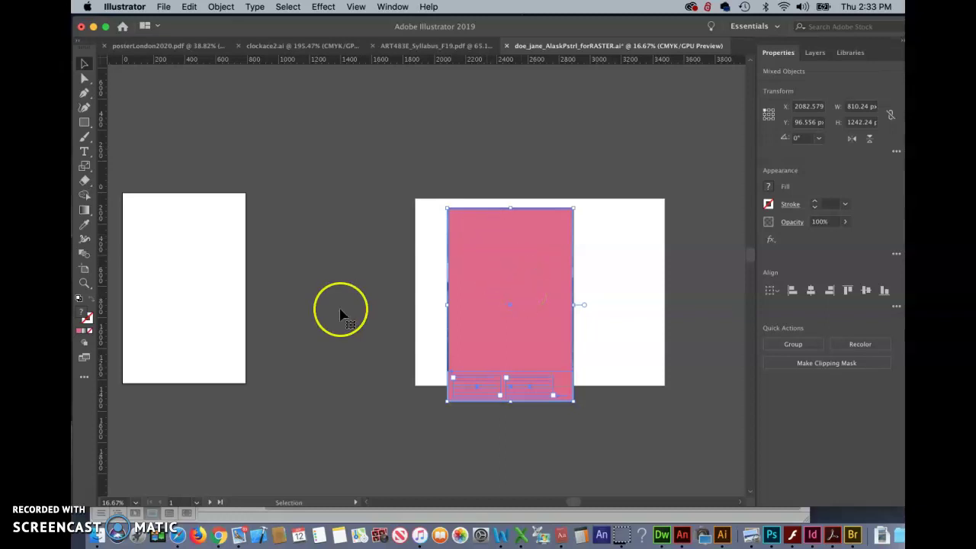
scroll(340, 311, "left", 10)
scroll(341, 312, "right", 4)
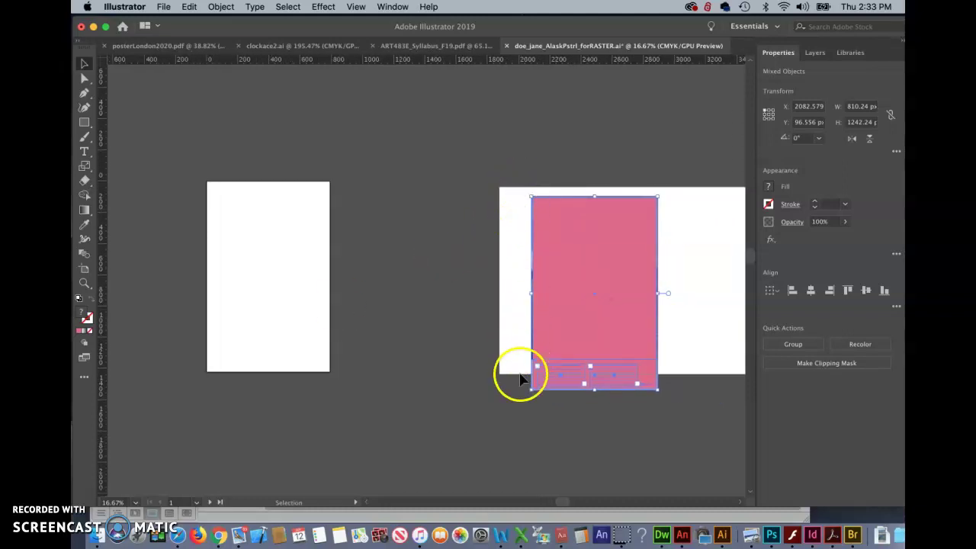
scroll(711, 291, "right", 5)
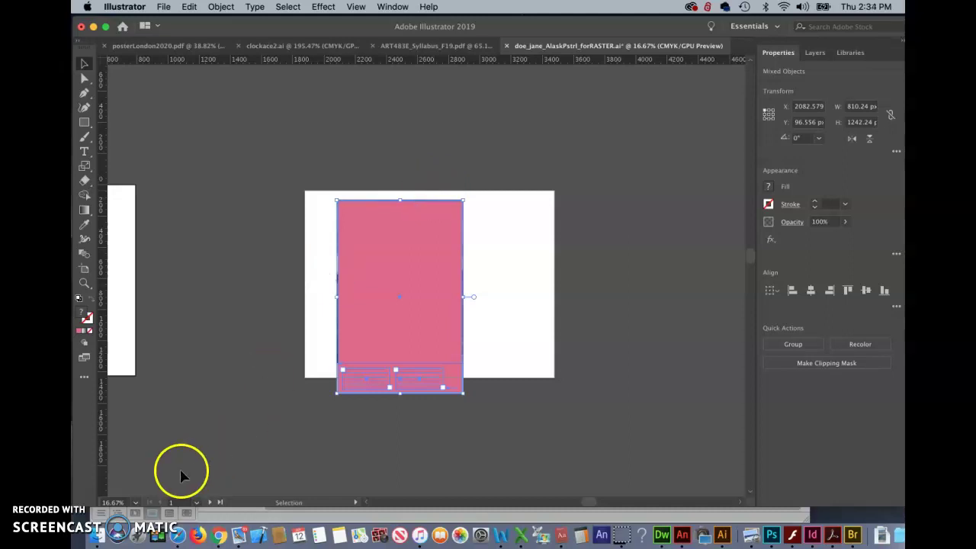
Zoom in on the copied 810.24 × 1242.24 px artwork, deselect it, then zoom out slightly
left_click(98, 492)
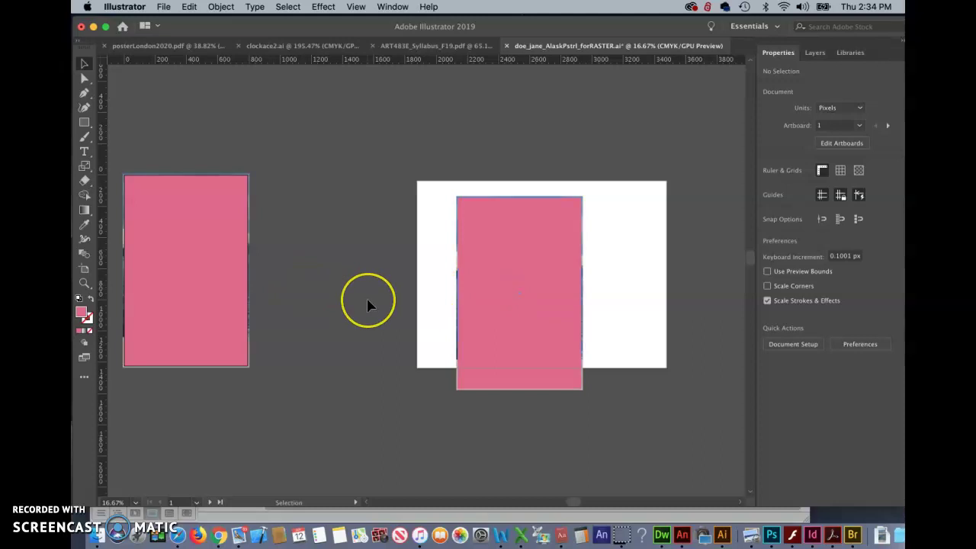
scroll(365, 295, "right", 3)
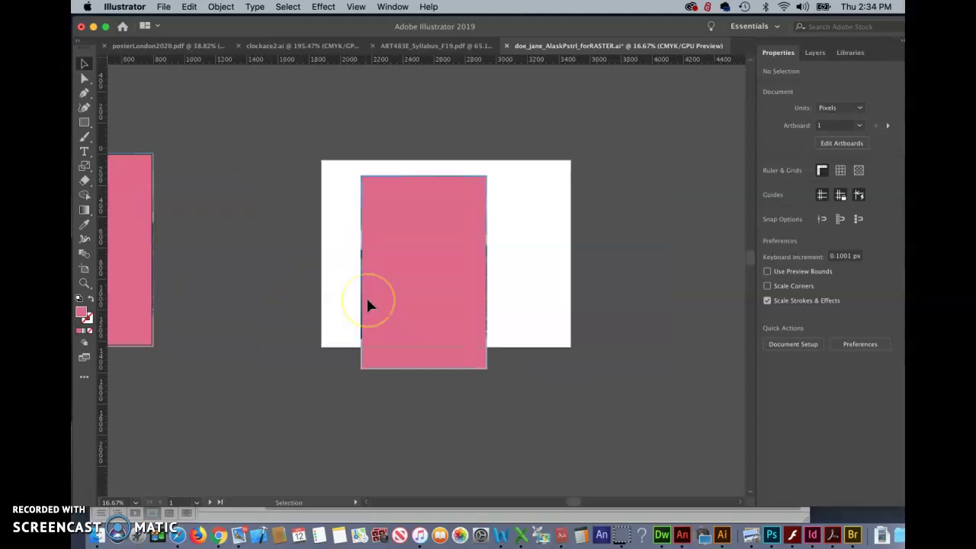
left_click(85, 288)
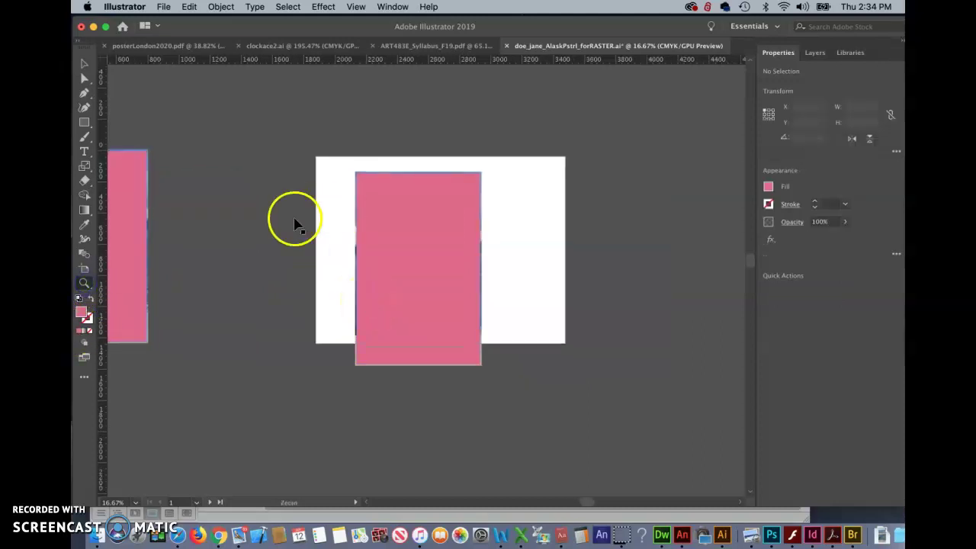
left_click_drag(294, 215, 405, 107)
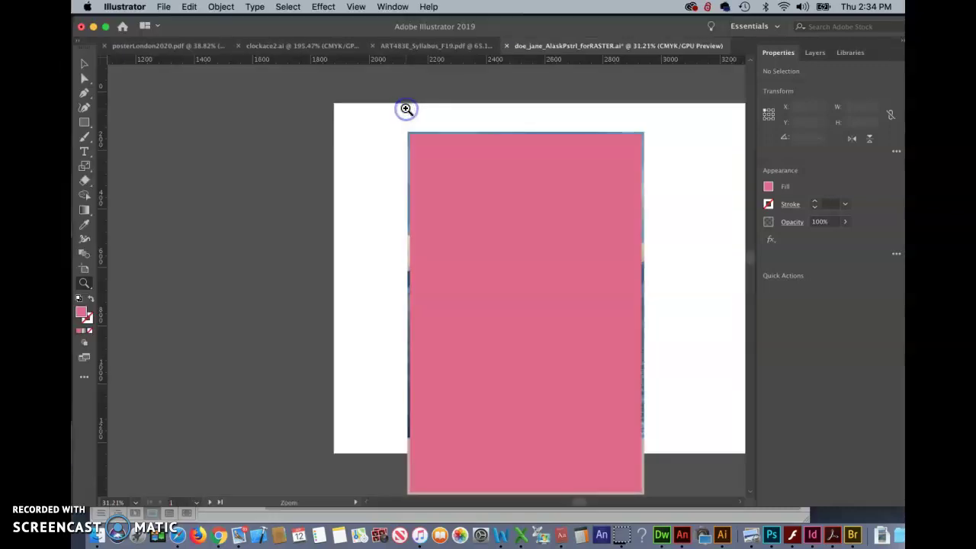
left_click(348, 160)
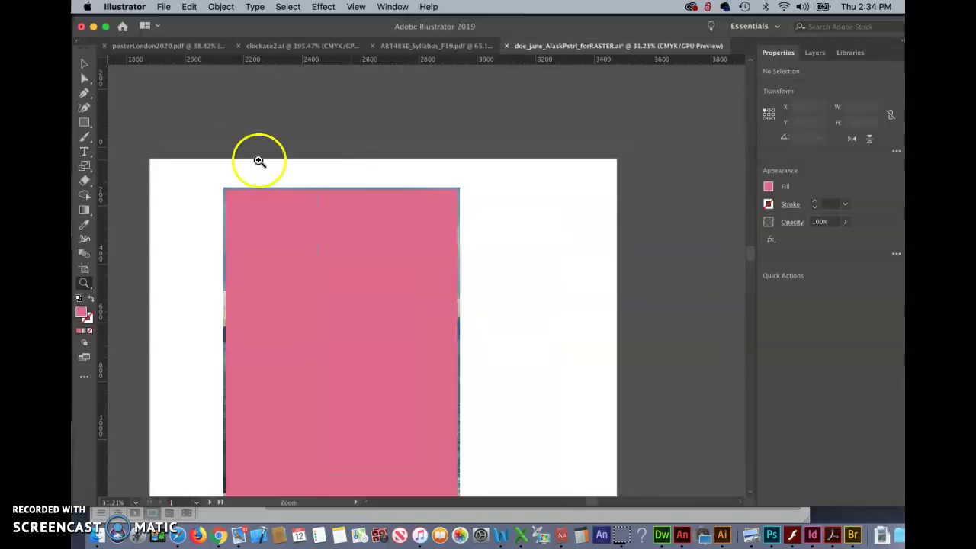
left_click(84, 64)
left_click(272, 159)
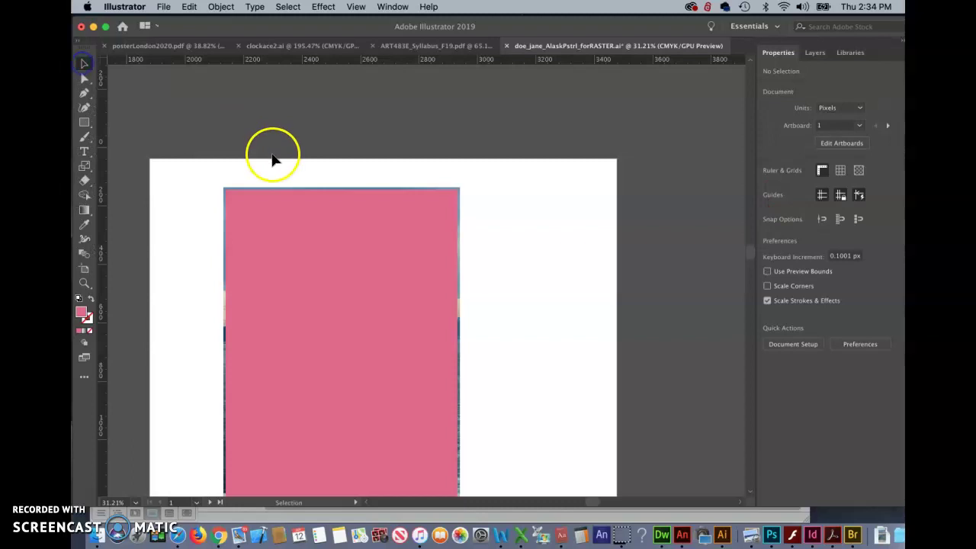
scroll(272, 155, "down", 5)
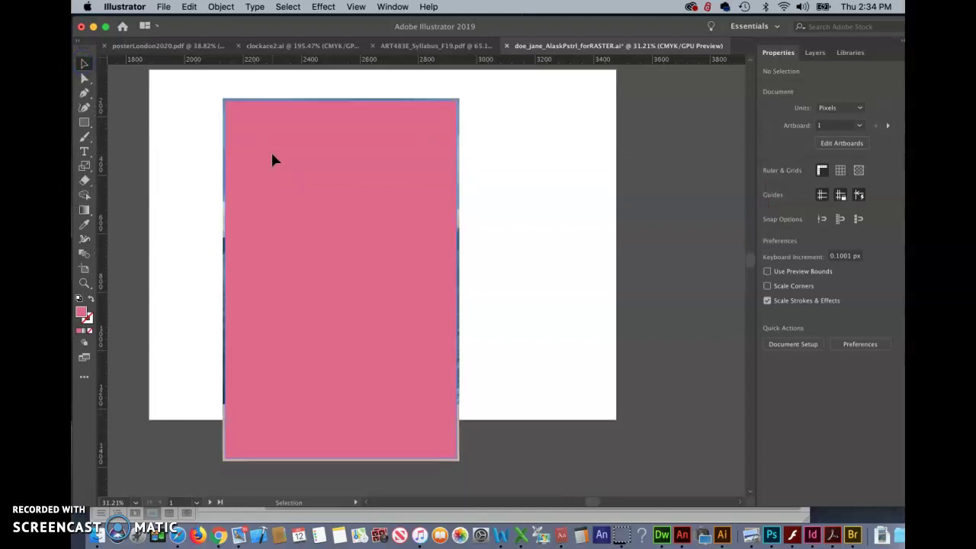
key("super+minus")
left_click_drag(229, 120, 229, 96)
Select all the pink poster artwork and group it with Object > Group
left_click(358, 352)
left_click(488, 446)
key("super+a")
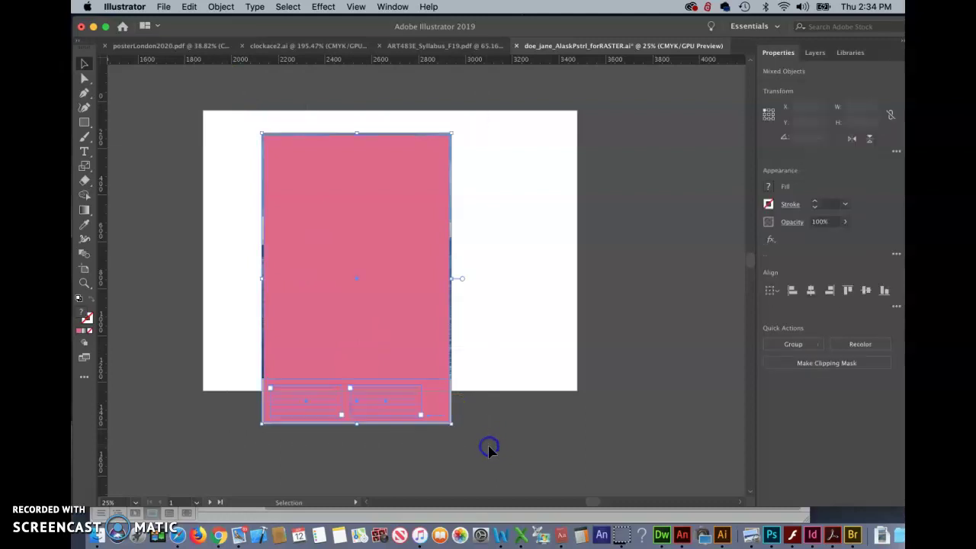
left_click(219, 9)
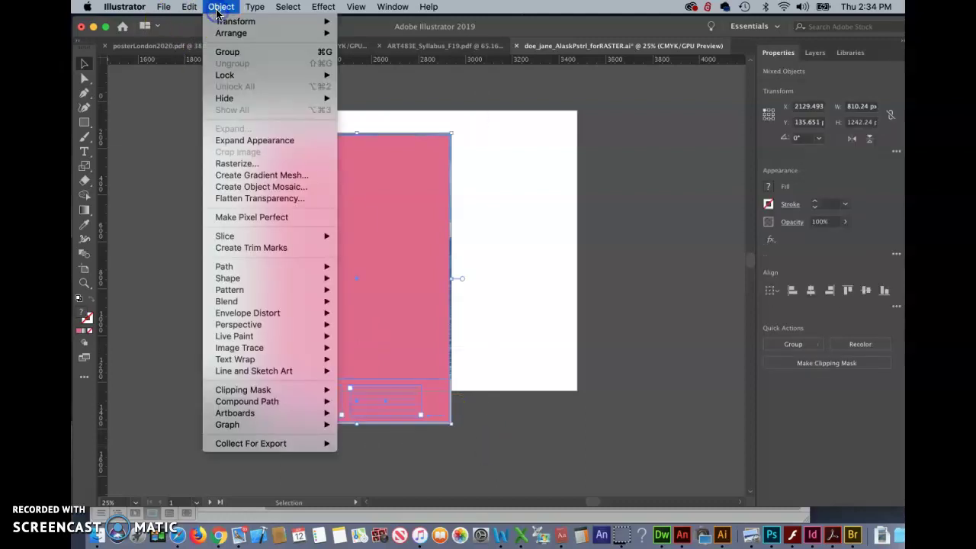
left_click(223, 52)
Move the pink group up so its top sits at Y 0 px
left_click(201, 91)
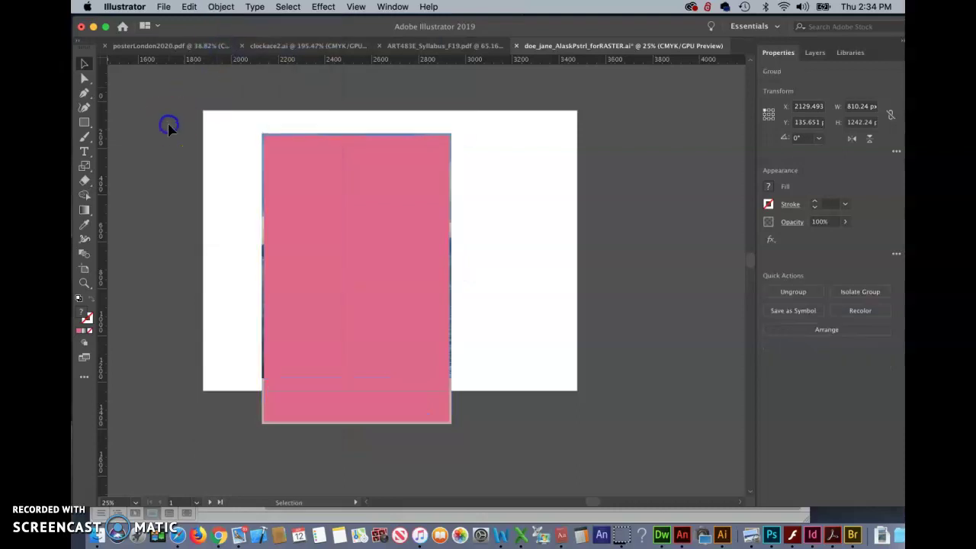
left_click(306, 183)
left_click_drag(306, 183, 309, 159)
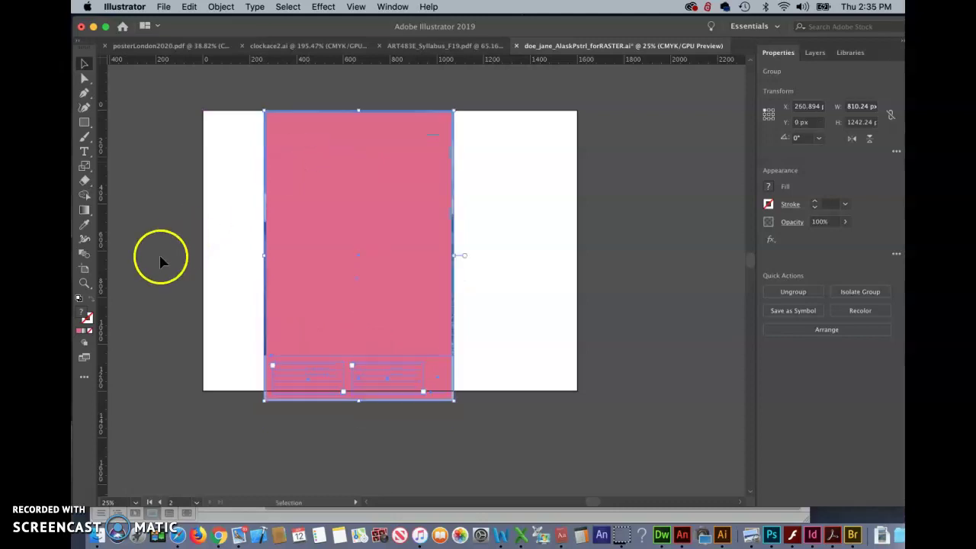
Zoom into the top-left corner and drag the group to X -8.932 px, Y -8.92 px
left_click(84, 283)
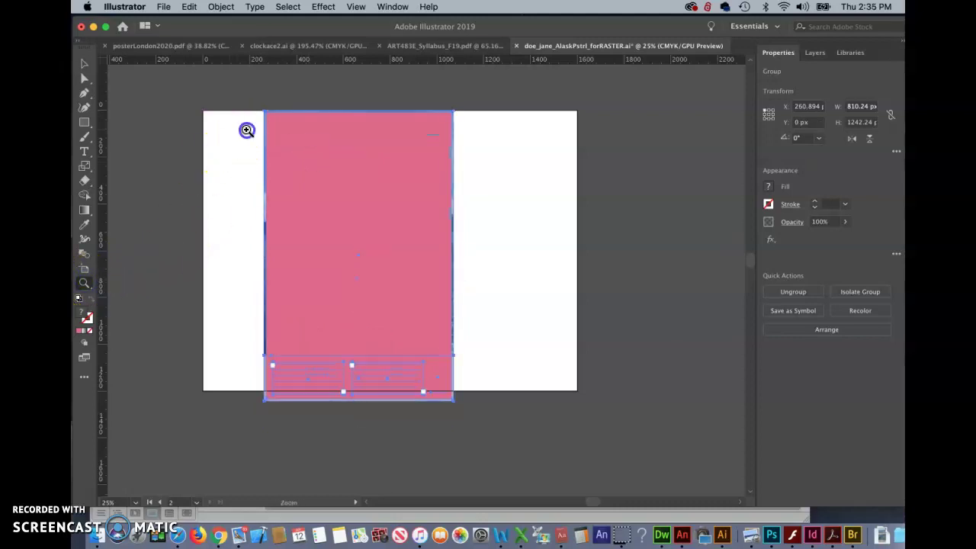
left_click_drag(246, 129, 361, 207)
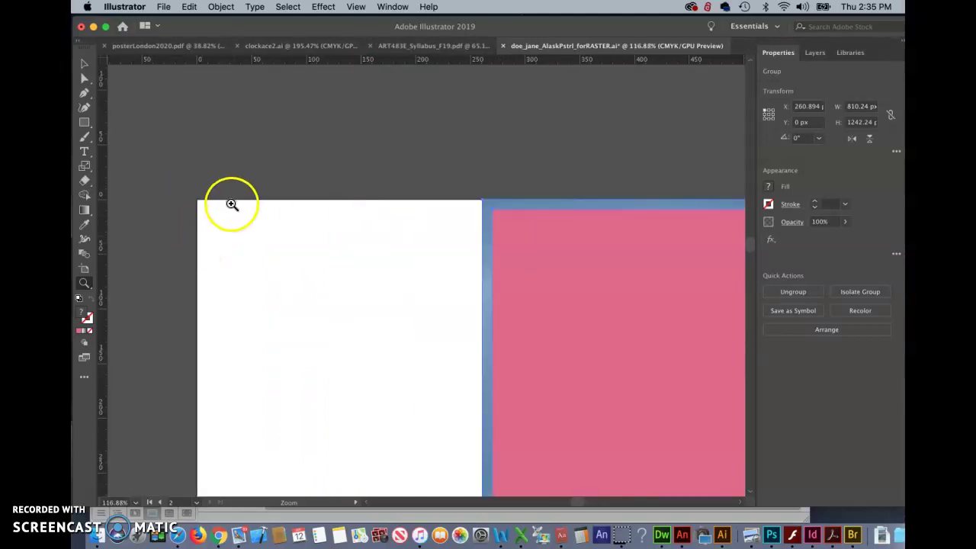
left_click(84, 64)
left_click_drag(504, 285, 275, 277)
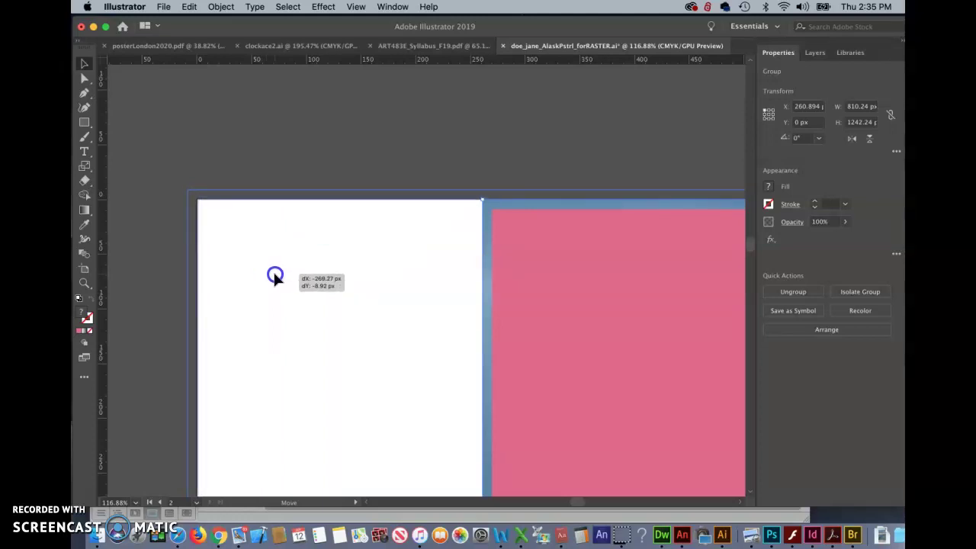
left_click_drag(274, 278, 274, 279)
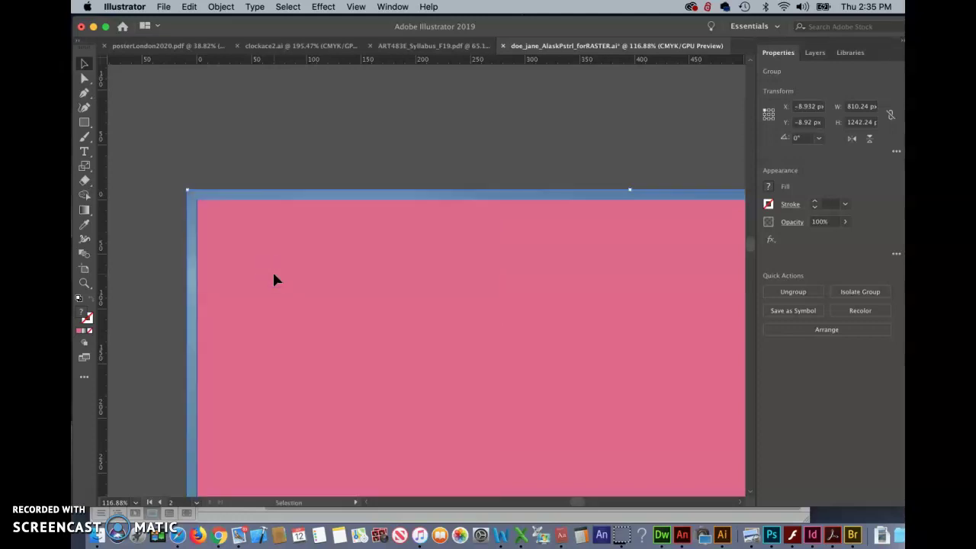
scroll(355, 351, "down", 5)
scroll(355, 351, "right", 1)
scroll(355, 348, "right", 4)
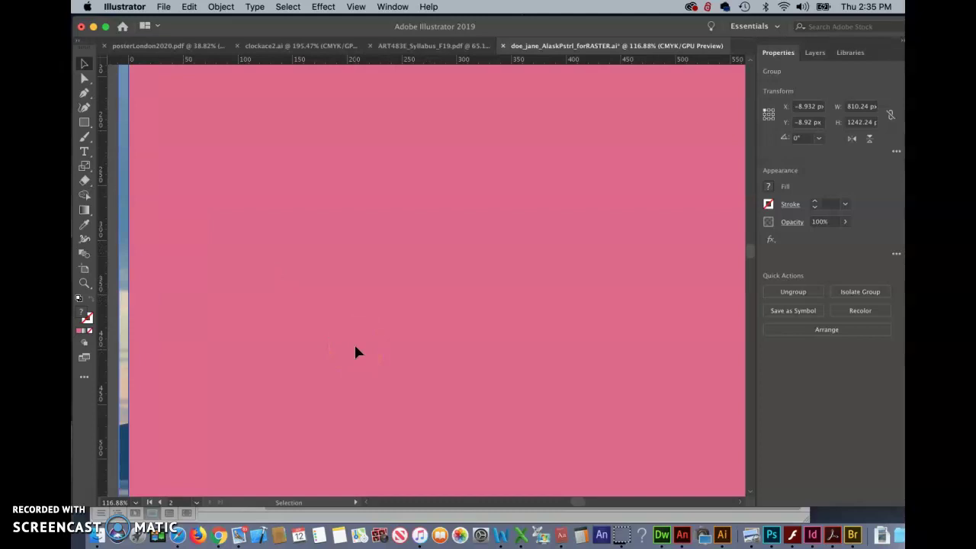
scroll(356, 352, "down", 6)
scroll(356, 351, "down", 5)
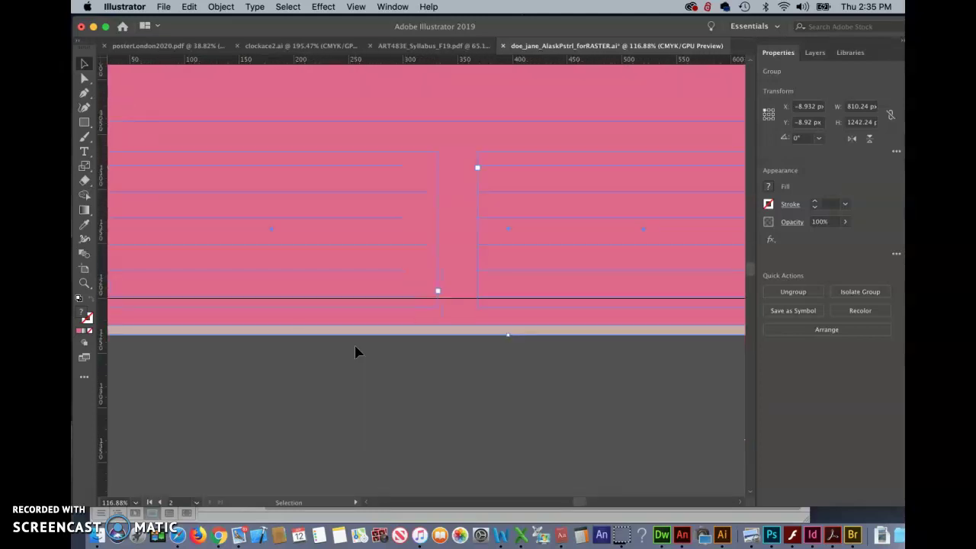
scroll(355, 351, "right", 10)
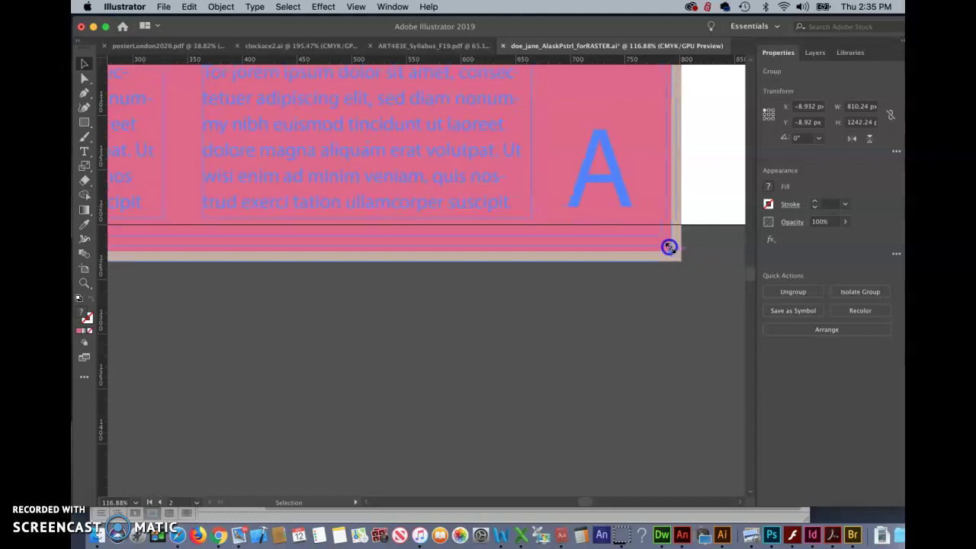
Scale the pink group from its bottom-right corner to 785.563 × 1215.747 px, meeting the artboard bottom
left_click_drag(660, 241, 664, 245)
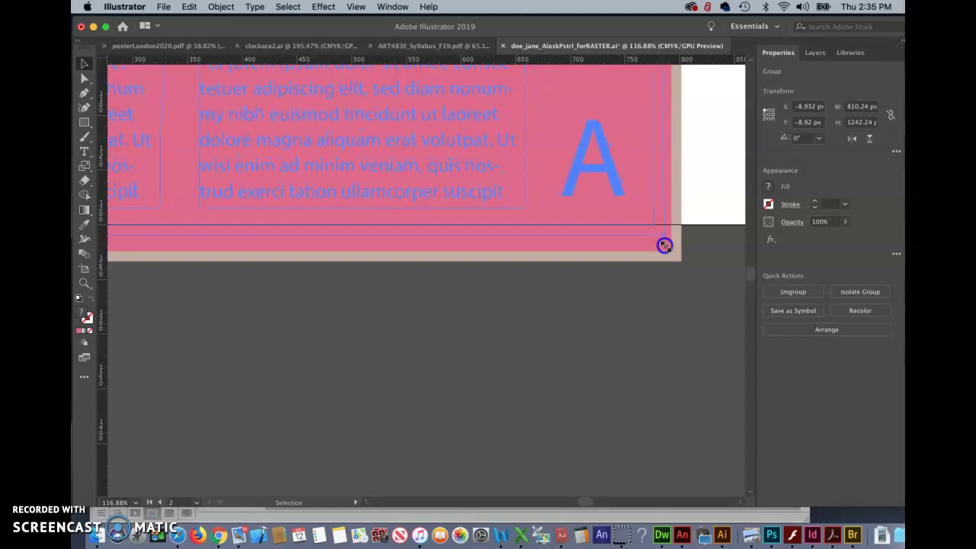
left_click_drag(664, 244, 663, 244)
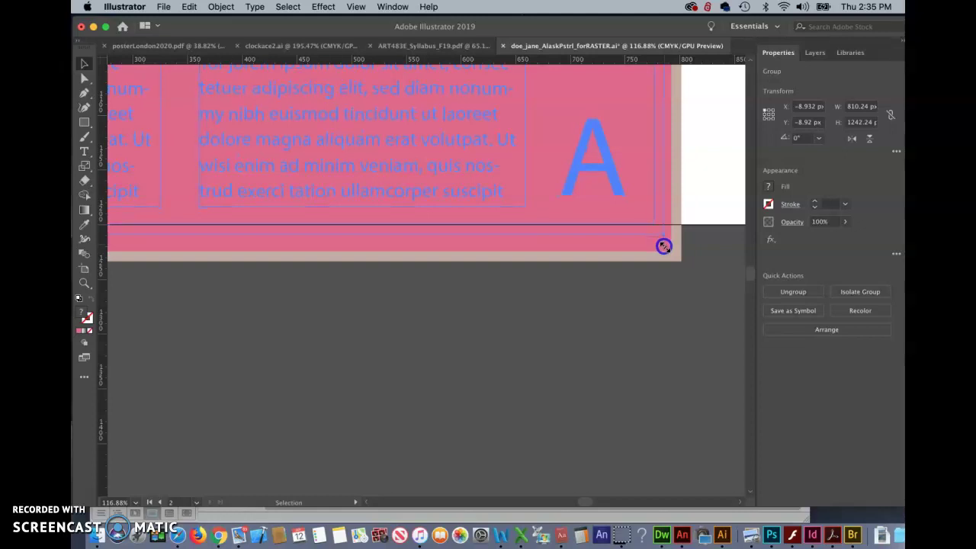
left_click_drag(663, 247, 657, 236)
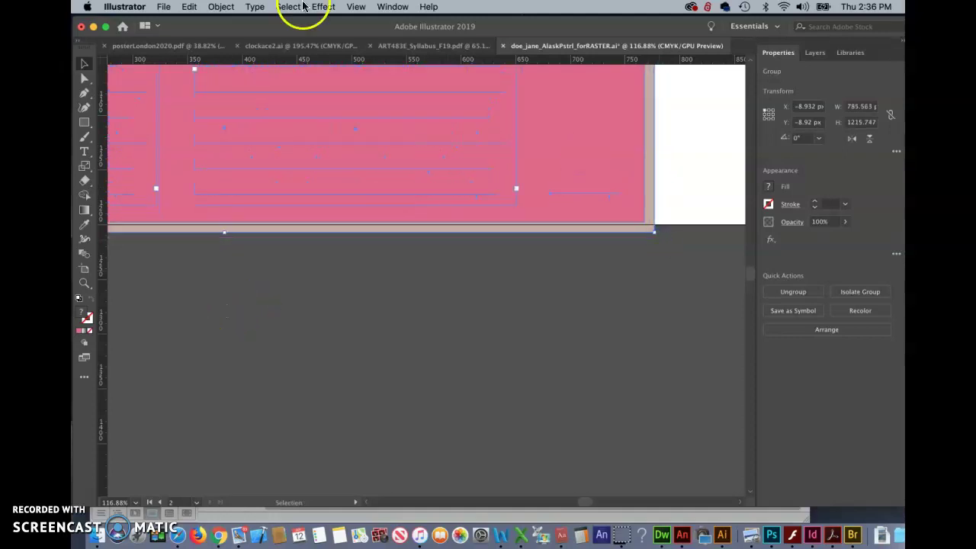
Toggle View > Snap to Grid and check its state, then bring the Word instructions forward
left_click(356, 7)
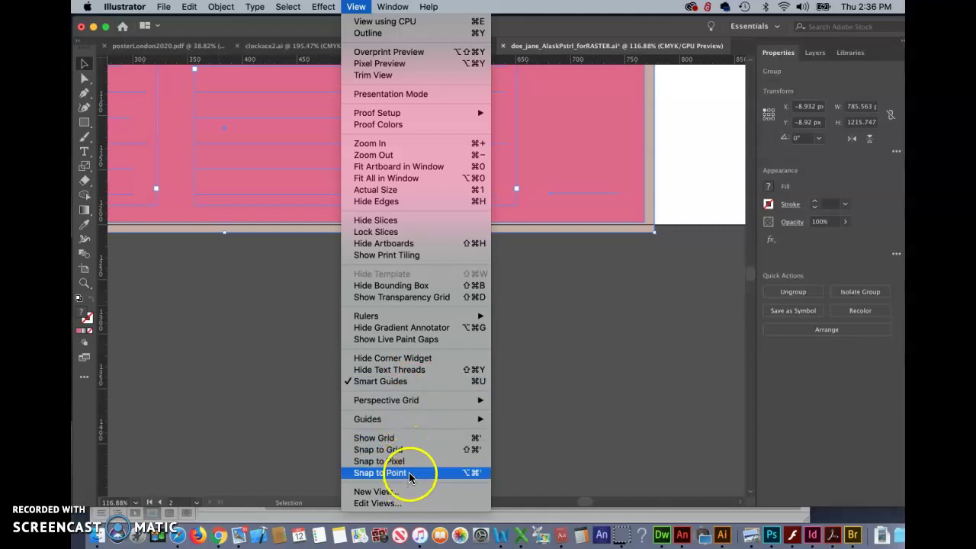
left_click(406, 451)
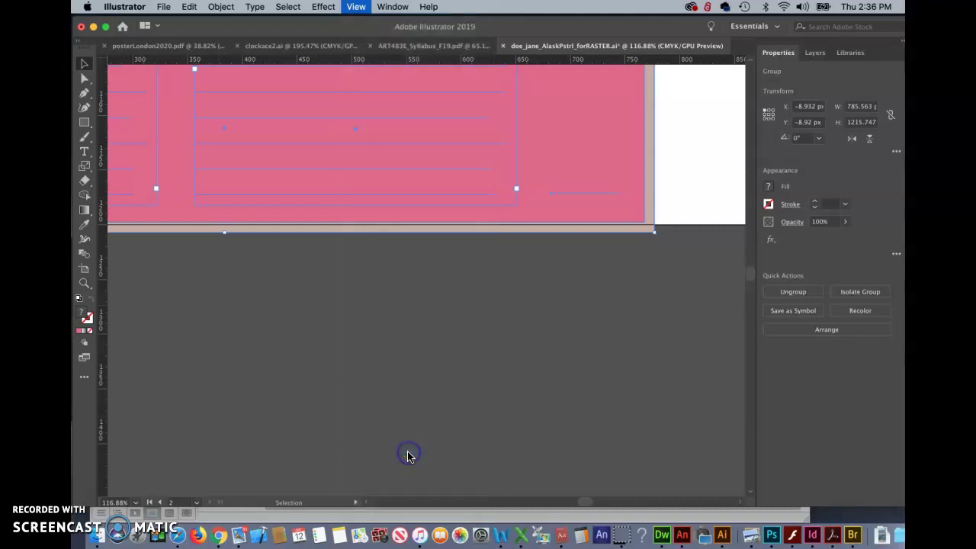
left_click(355, 7)
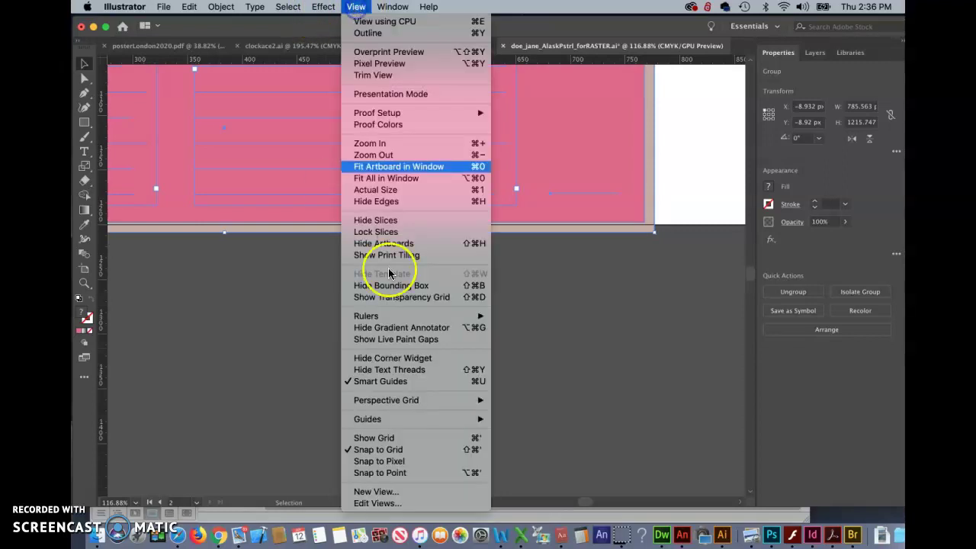
left_click(364, 449)
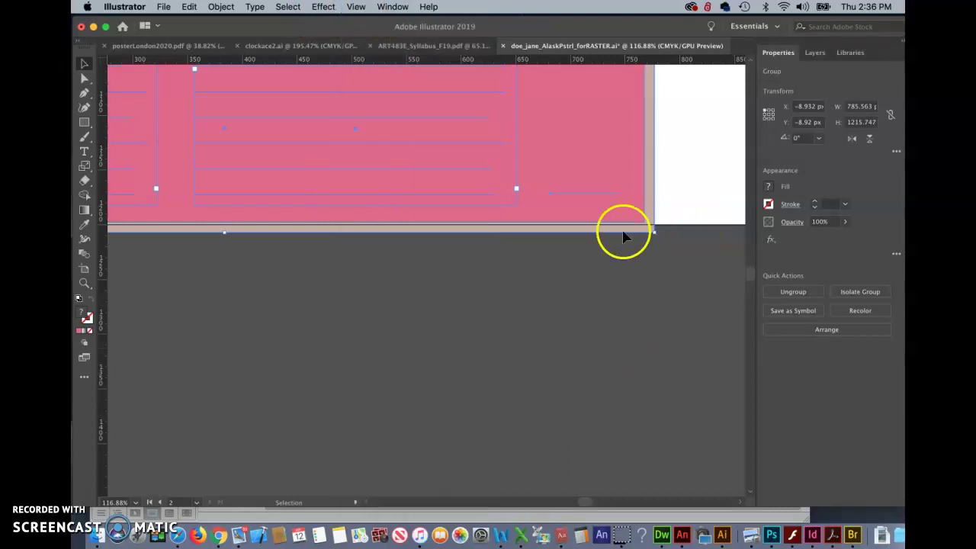
left_click(100, 497)
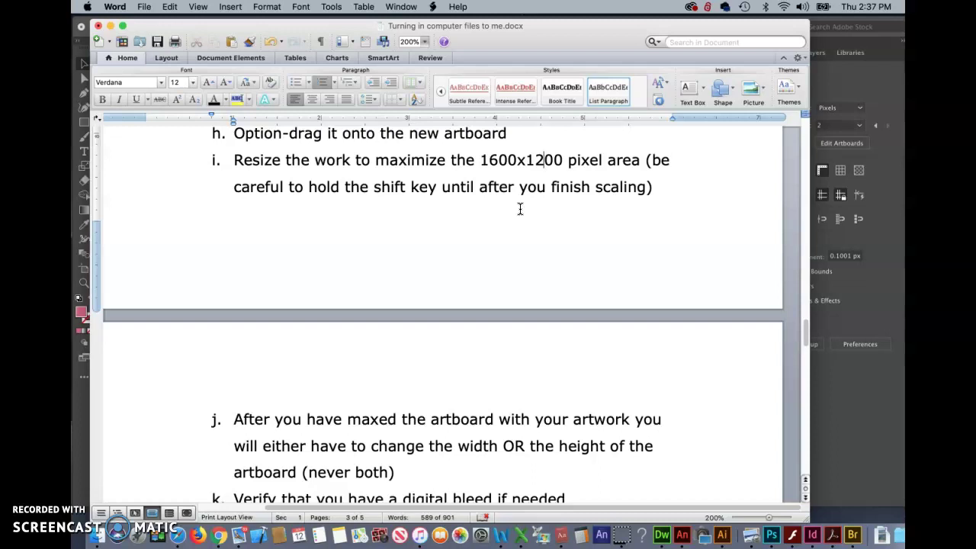
Read the handout's steps i–k and Export section, then return to the Illustrator poster file
left_click(523, 247)
scroll(526, 265, "down", 4)
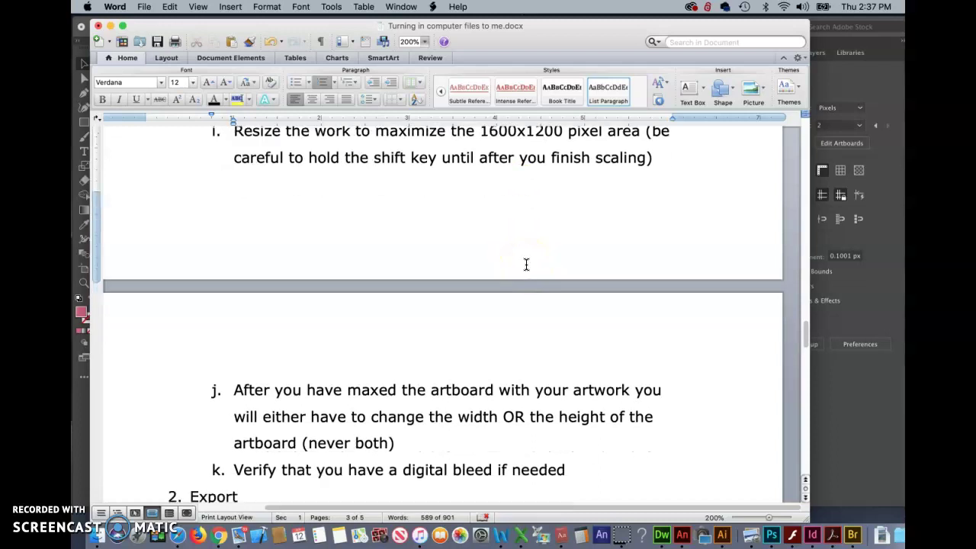
left_click(473, 339)
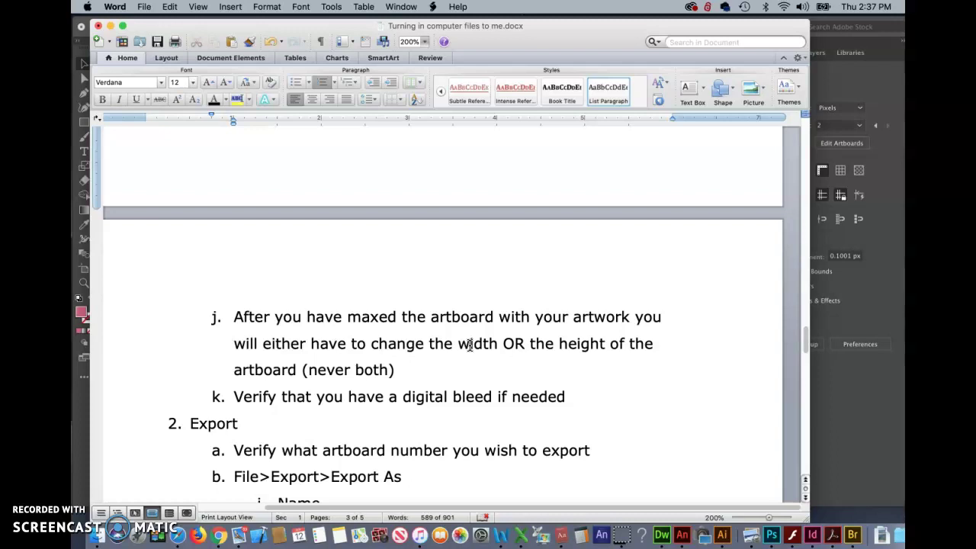
left_click(720, 538)
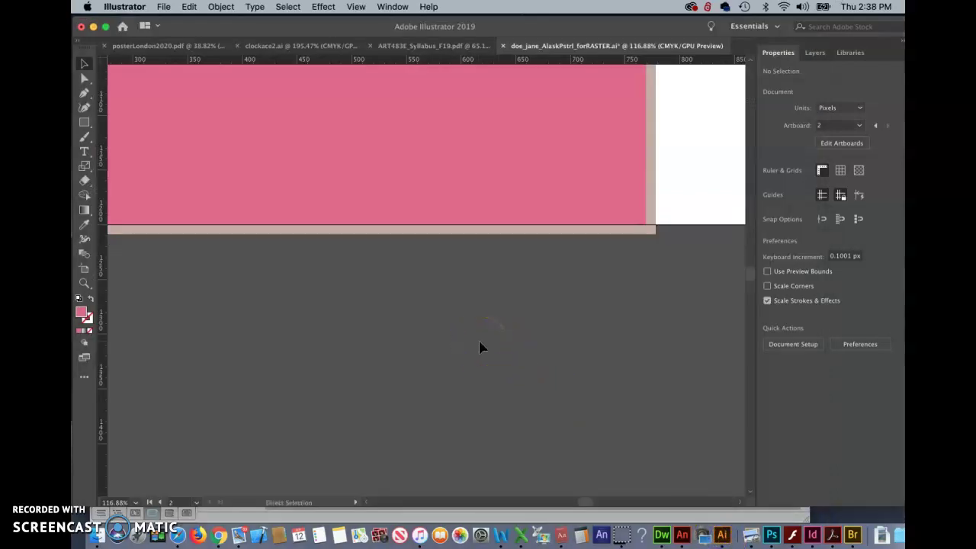
Zoom out, then zoom in on the 1600 × 1200 px Artboard 7 holding the pink group
key("super+minus")
key("super+minus")
key("super+minus")
key("super+minus")
key("super+minus")
key("super+minus")
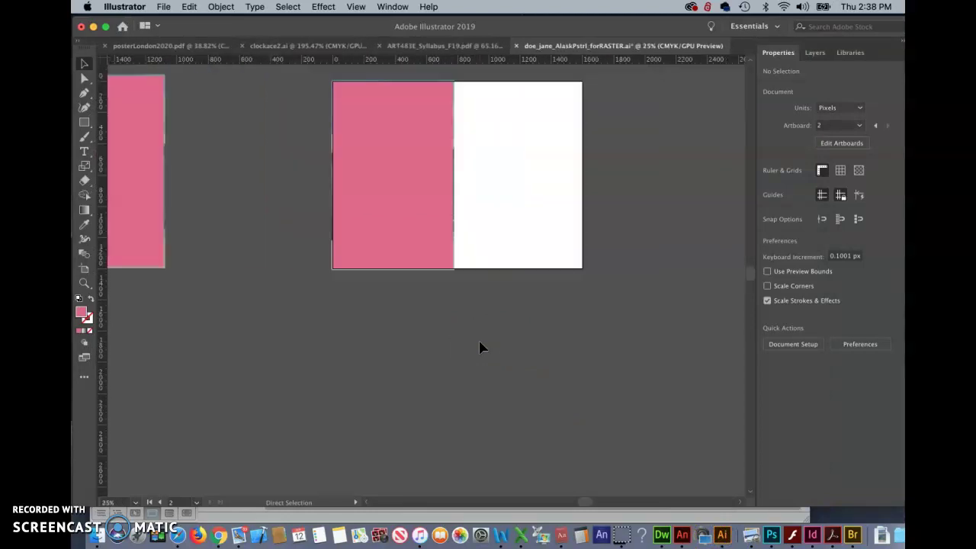
key("super+minus")
key("super+minus")
key("super+minus")
key("super+minus")
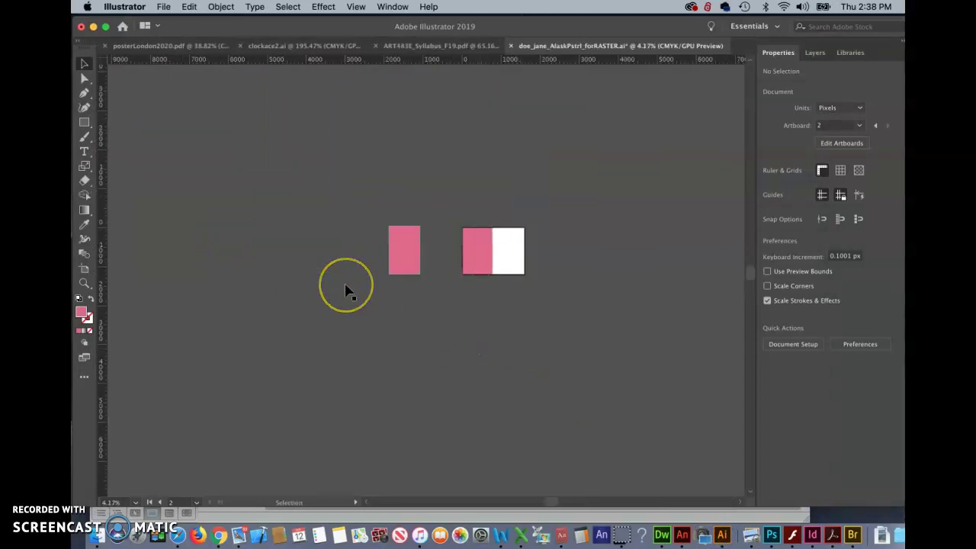
scroll(346, 290, "right", 3)
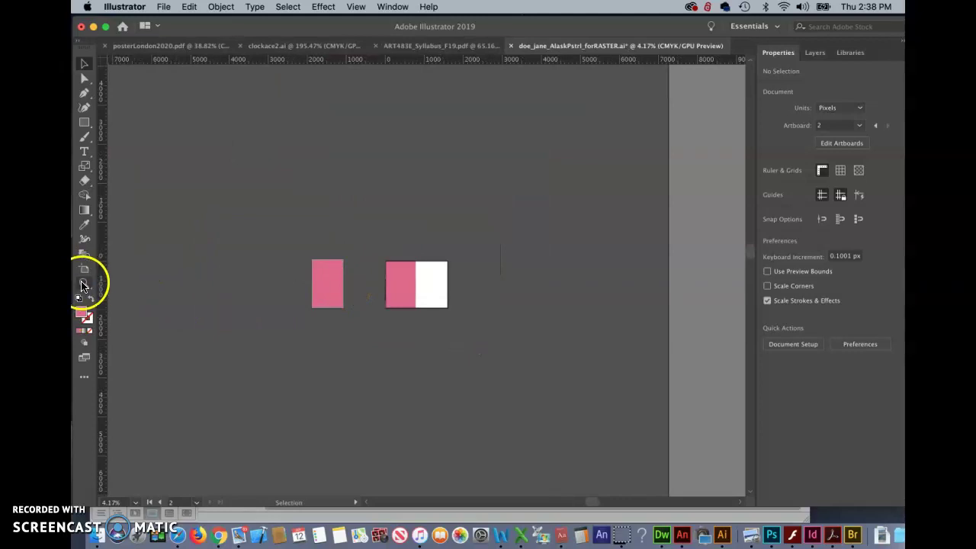
left_click(83, 286)
left_click_drag(374, 322, 582, 162)
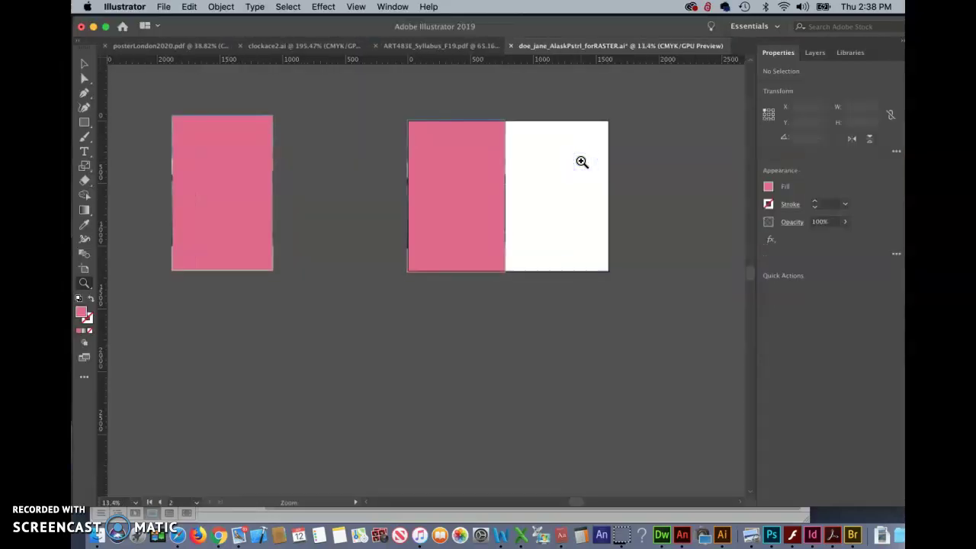
scroll(582, 160, "right", 5)
scroll(581, 160, "up", 3)
left_click(337, 338)
left_click_drag(338, 338, 503, 246)
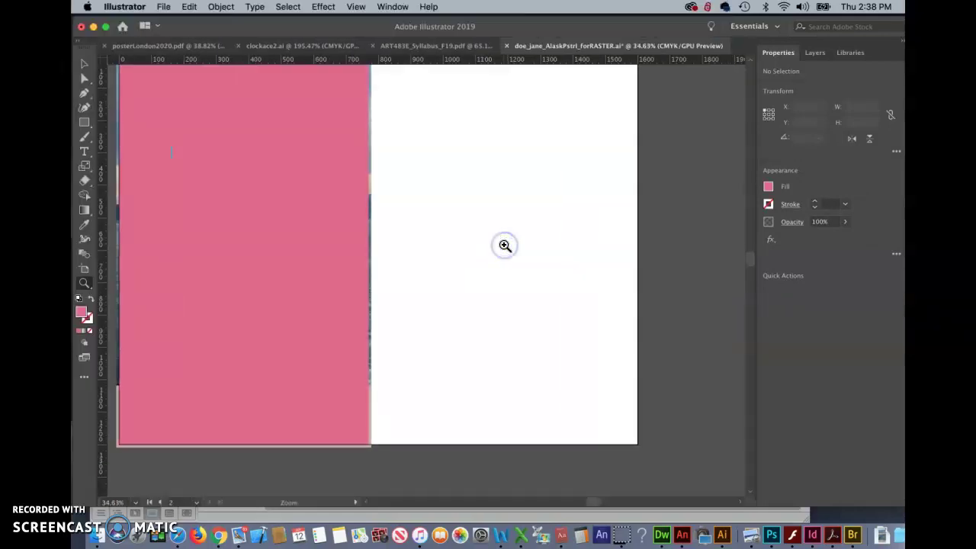
left_click(537, 264)
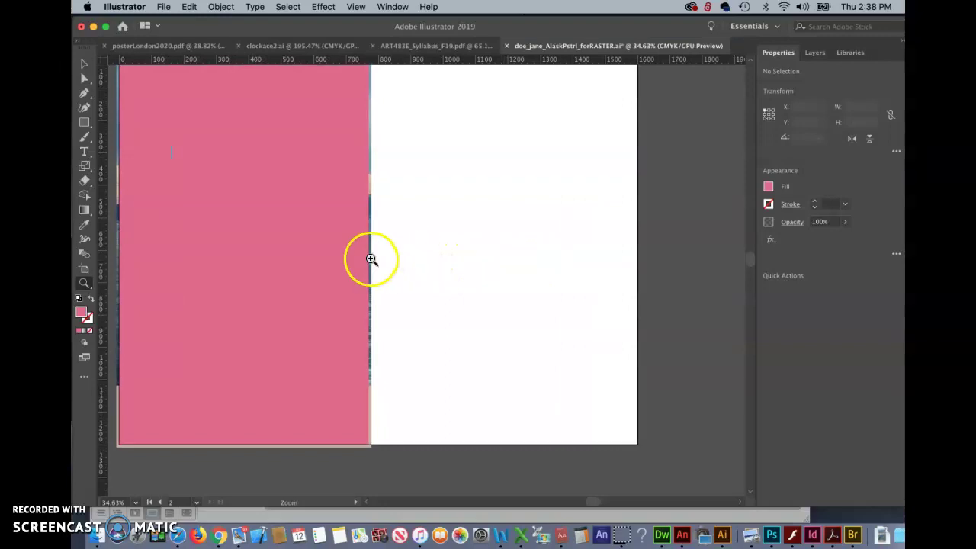
Drag Artboard 7's right edge left to the pink edge, narrowing it to 770.2 × 1200 px
key("v")
left_click(84, 269)
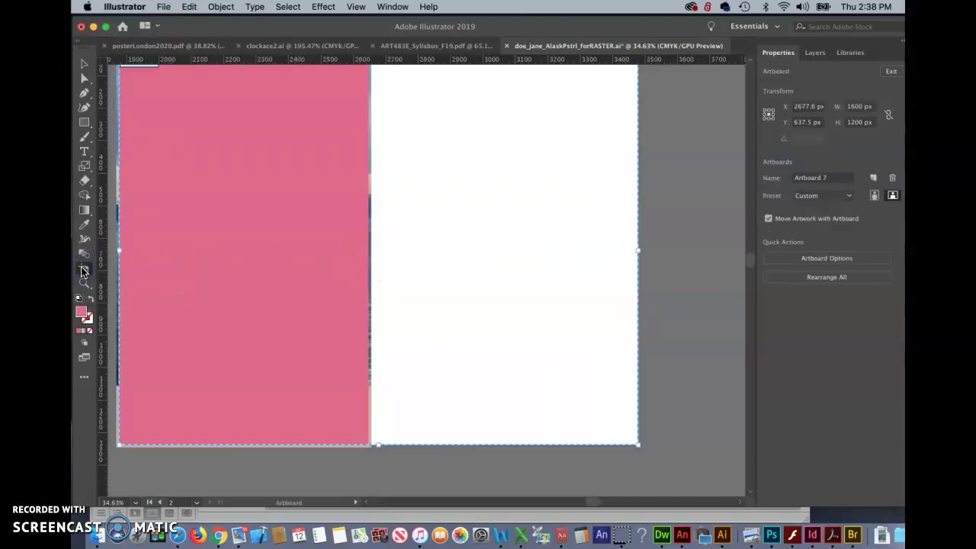
left_click(629, 250)
left_click_drag(629, 249, 370, 264)
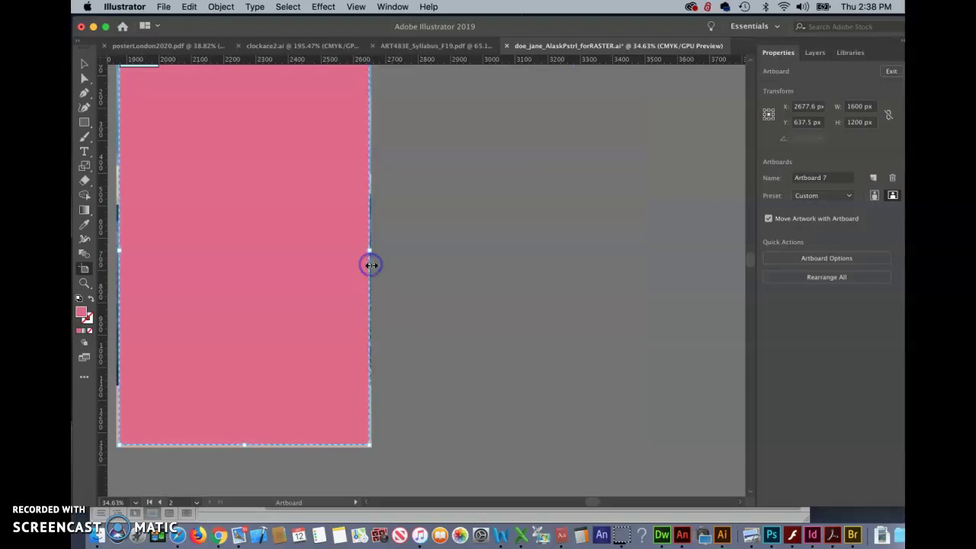
left_click(84, 285)
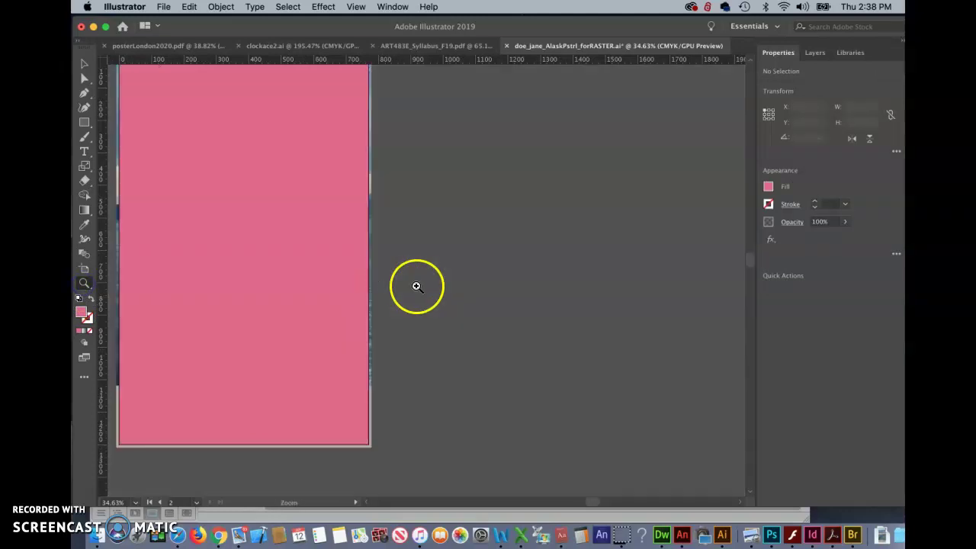
left_click_drag(416, 286, 488, 277)
Zoom in and nudge the artboard's right edge onto the pink edge, then check the bottom edge
left_click(634, 327)
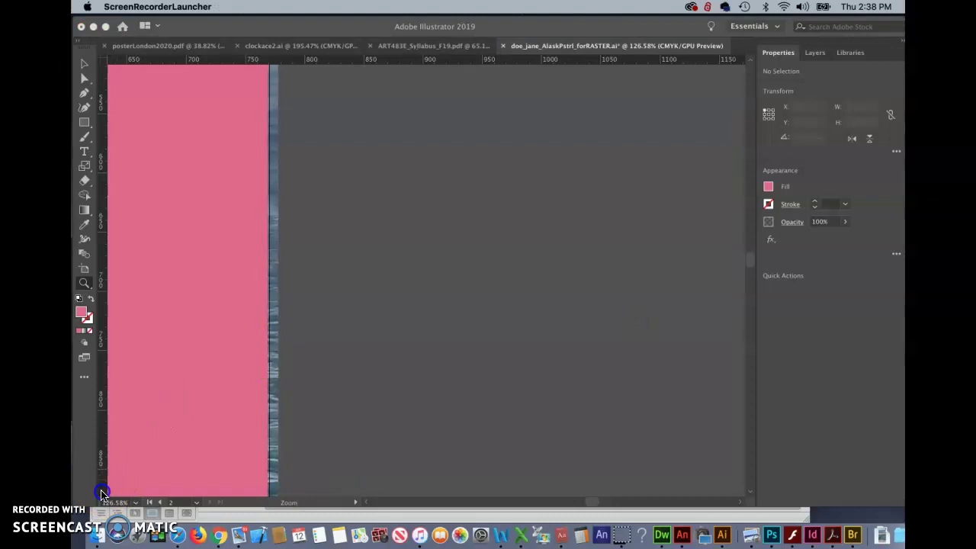
key("shift+o")
scroll(362, 387, "left", 5)
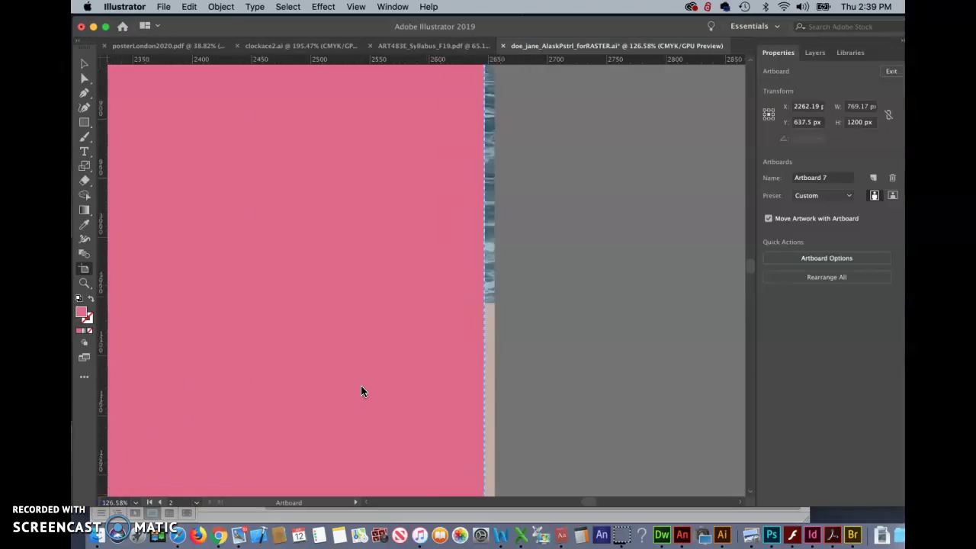
scroll(361, 386, "down", 3)
scroll(361, 391, "left", 5)
scroll(361, 391, "down", 2)
left_click(314, 414)
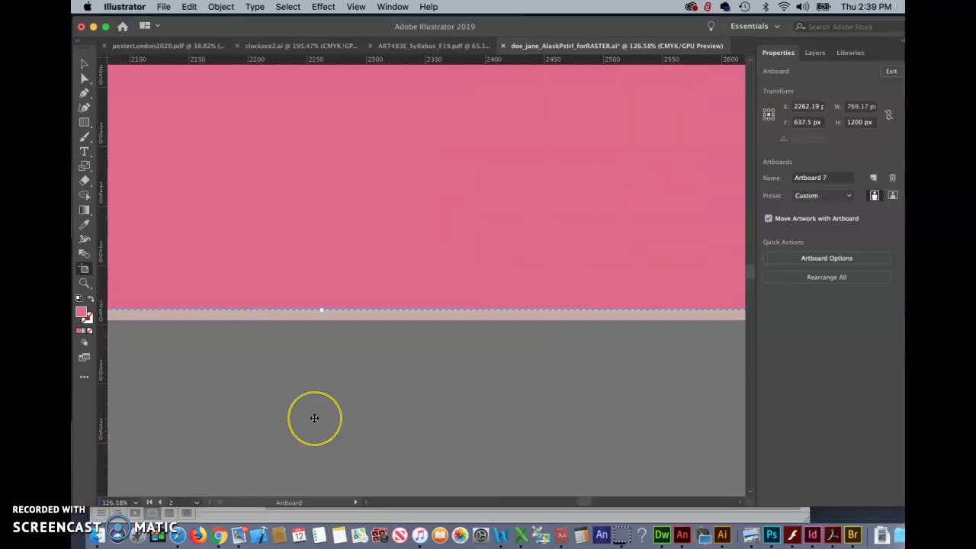
scroll(314, 418, "left", 3)
scroll(314, 417, "up", 1)
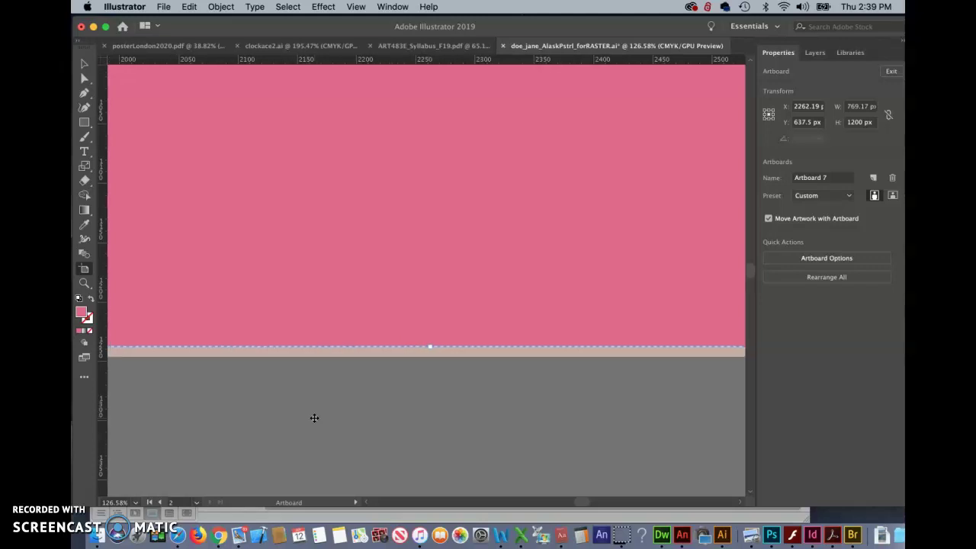
scroll(124, 468, "up", 1)
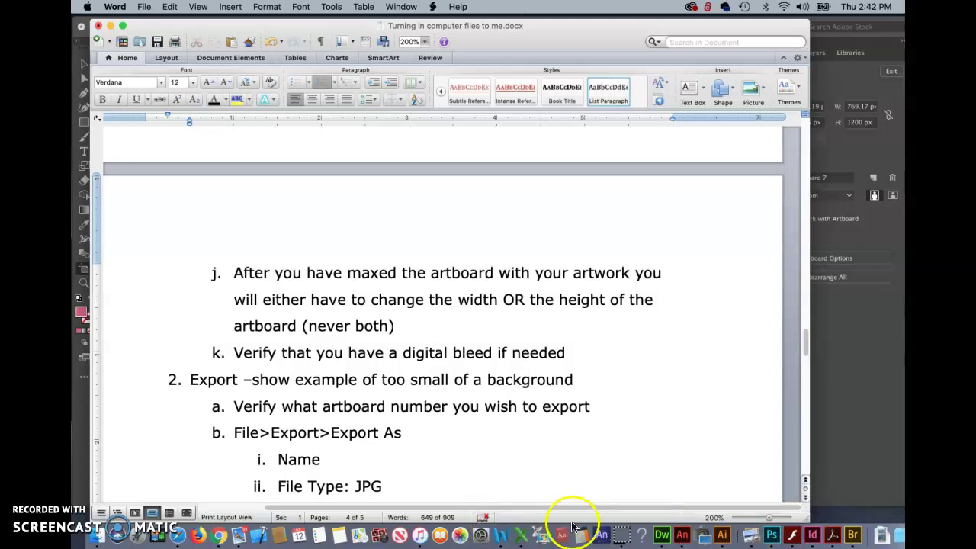
Switch from the Word export notes back to the Illustrator poster document
left_click(721, 538)
Zoom out to show the whole 769.17 × 1200 px Artboard 7 with the pink artwork
left_click(525, 414)
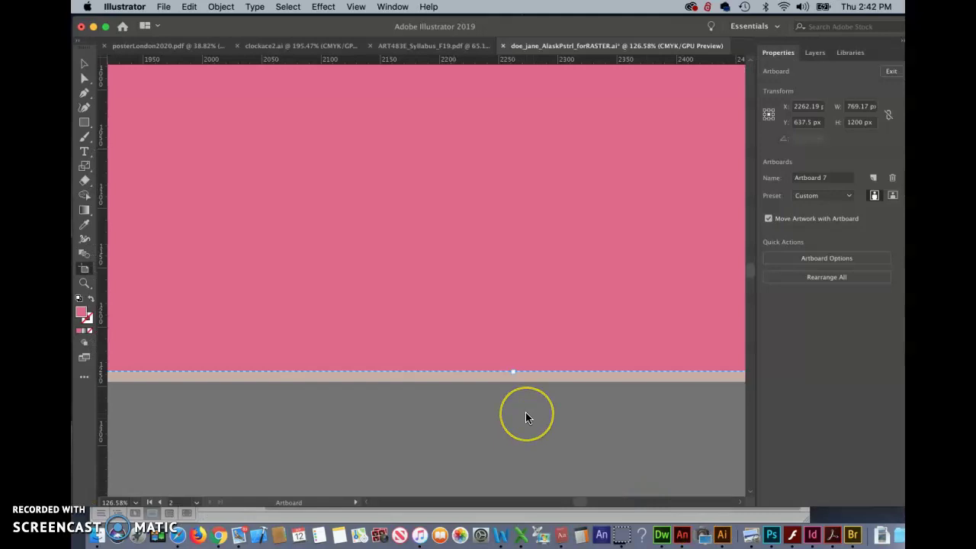
scroll(526, 418, "up", 2)
scroll(525, 417, "left", 2)
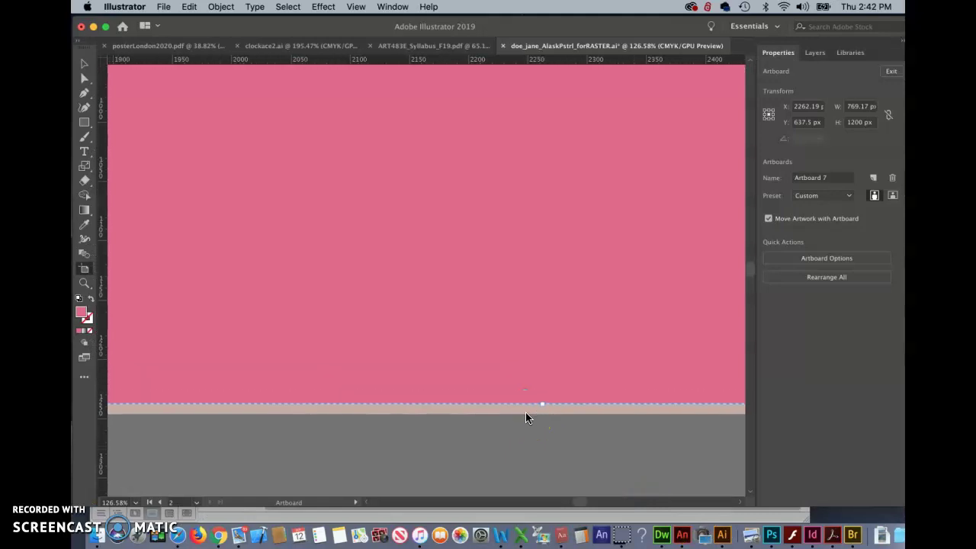
key("super+minus")
key("super+minus")
key("super+minus")
key("super+minus")
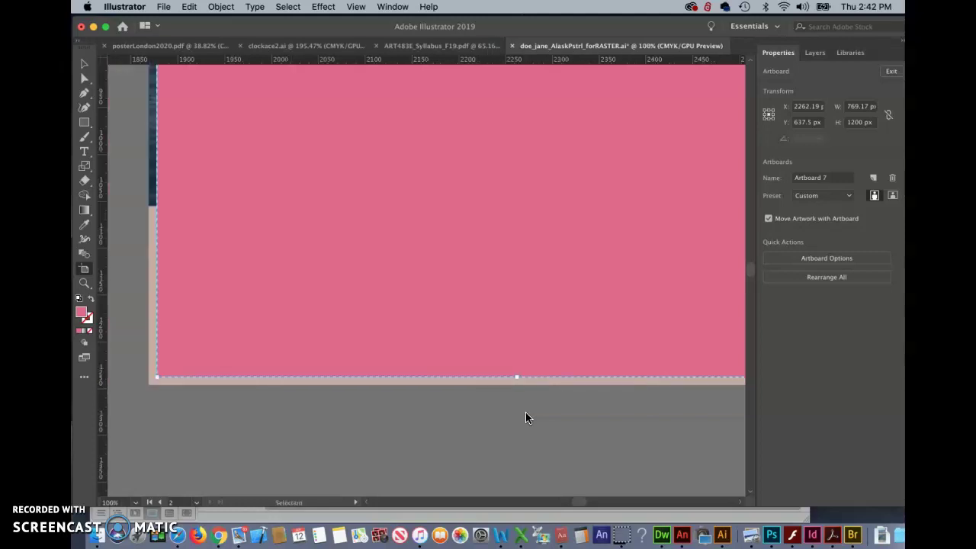
left_click(523, 353)
scroll(524, 355, "up", 5)
scroll(524, 355, "right", 2)
scroll(524, 354, "up", 2)
scroll(524, 354, "right", 1)
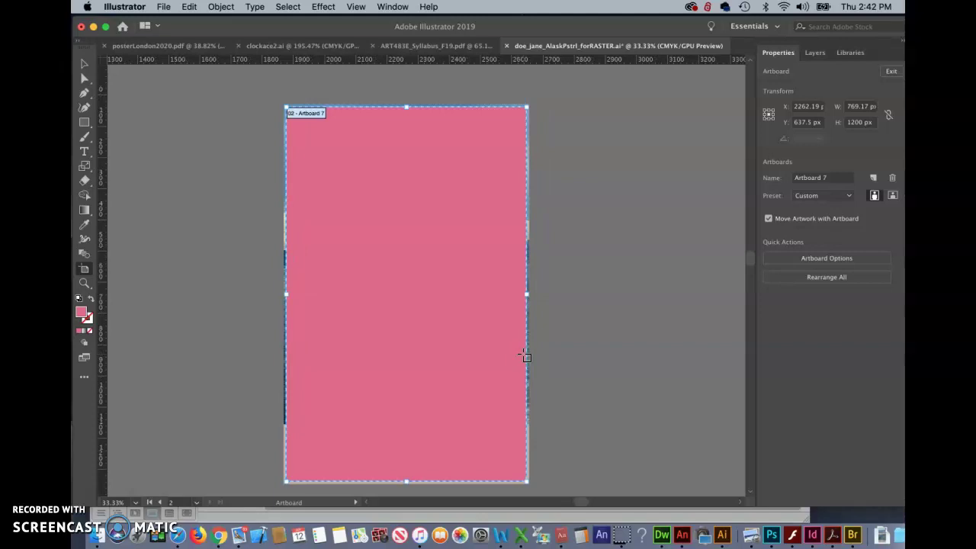